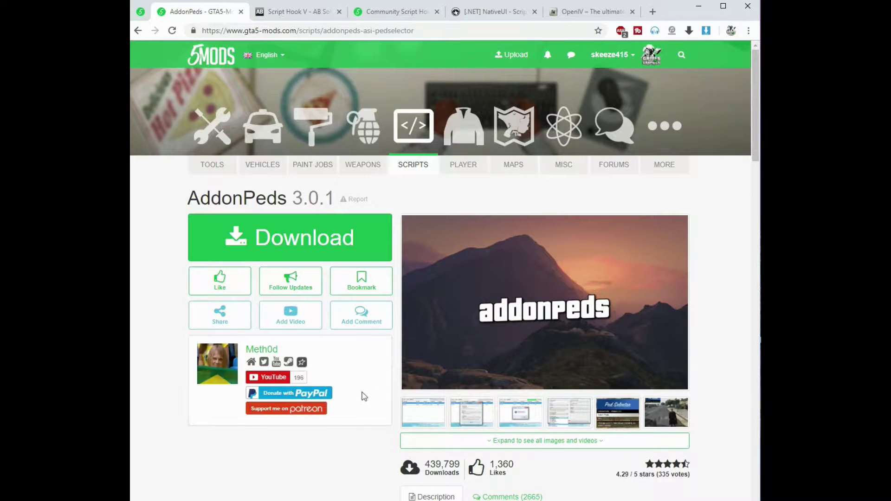
Look through the Script Hook V, Script Hook V .NET, NativeUI and OpenIV download pages
left_click(309, 16)
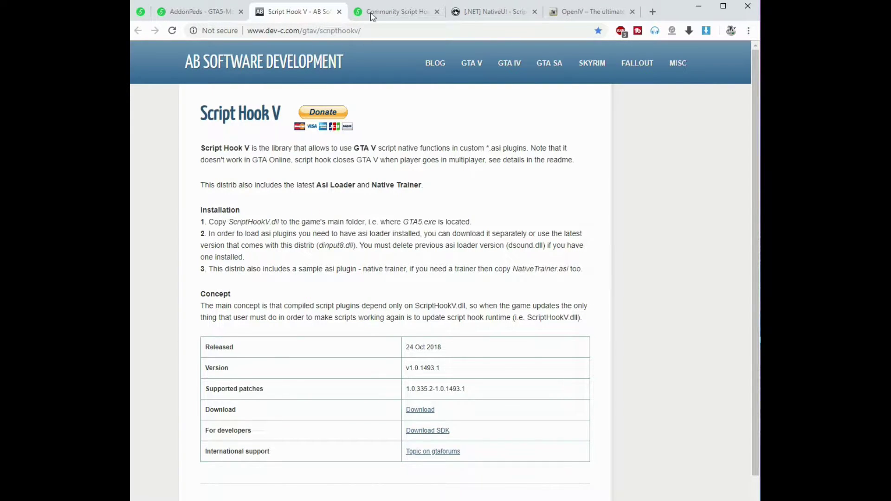
left_click(397, 14)
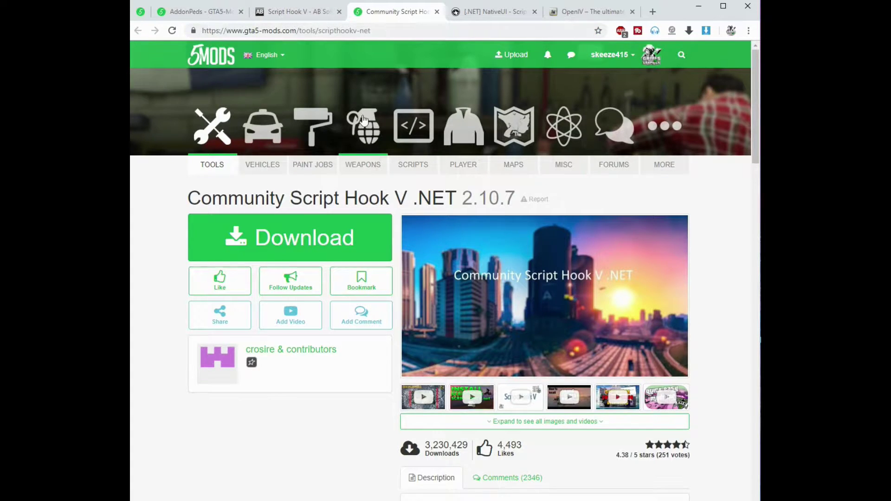
left_click(503, 12)
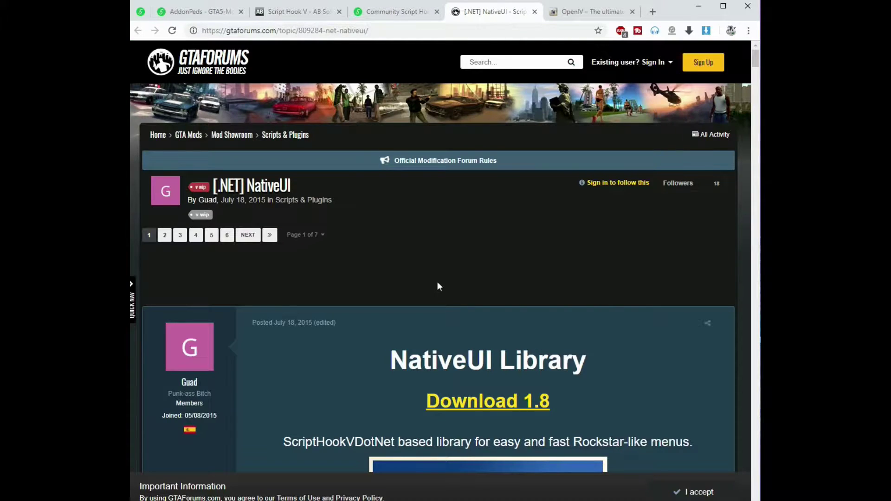
scroll(438, 285, "down", 5)
left_click(580, 14)
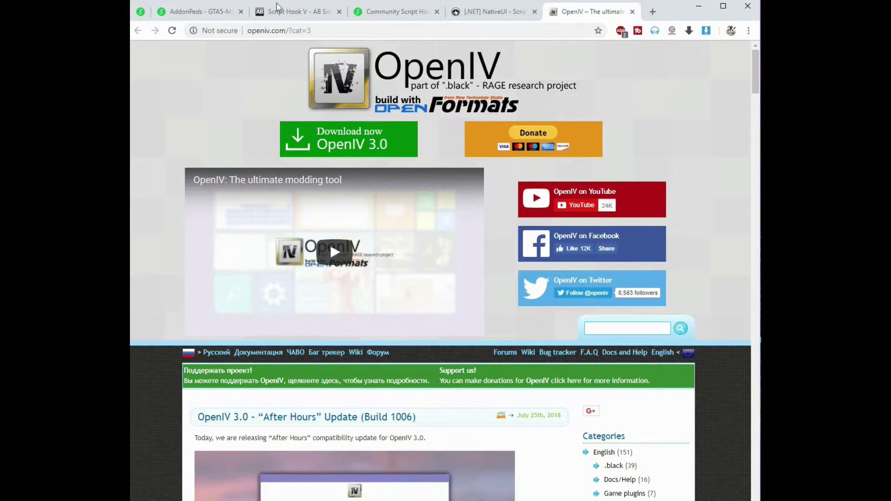
left_click(295, 12)
left_click(417, 13)
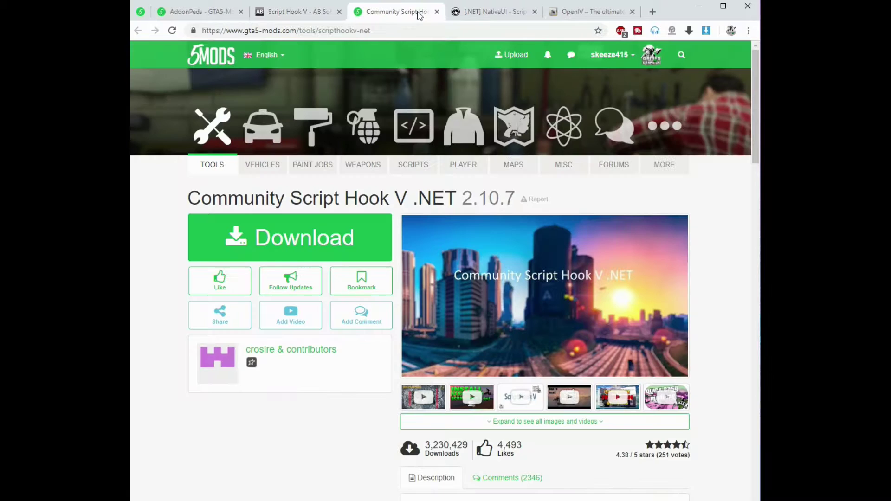
left_click(507, 14)
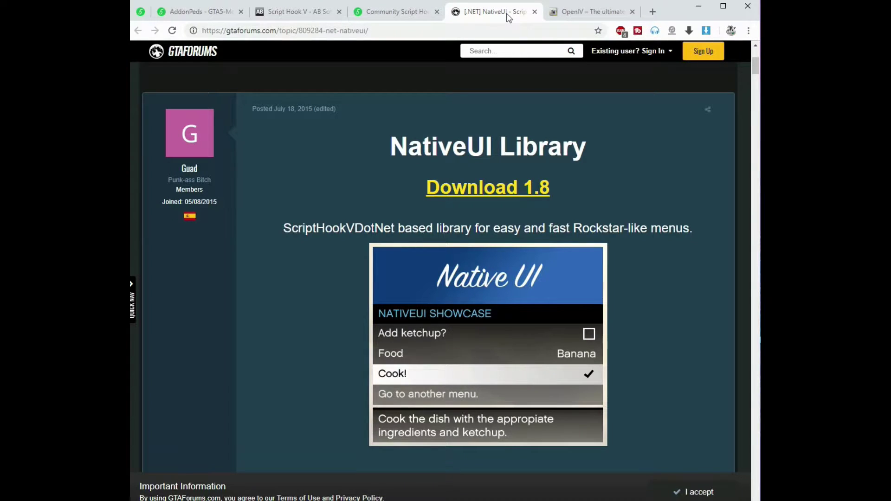
left_click(603, 16)
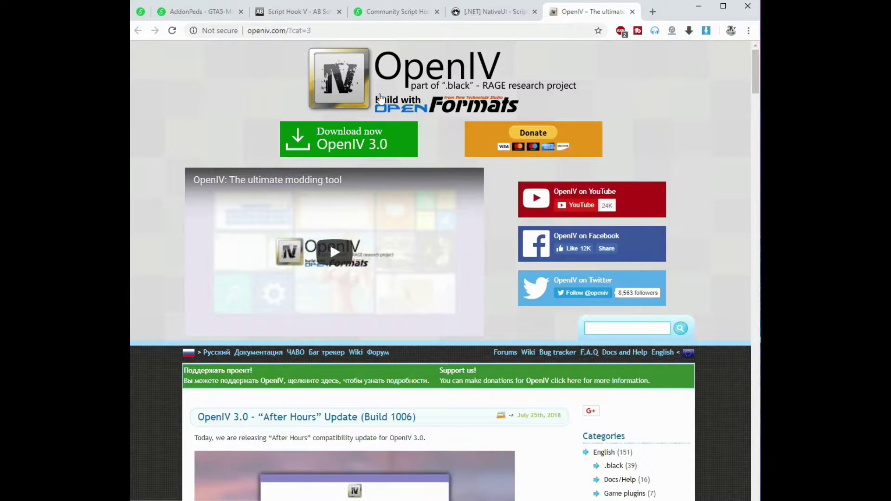
Scroll through the AddonPeds mod page to find its versions and requirements
left_click(185, 12)
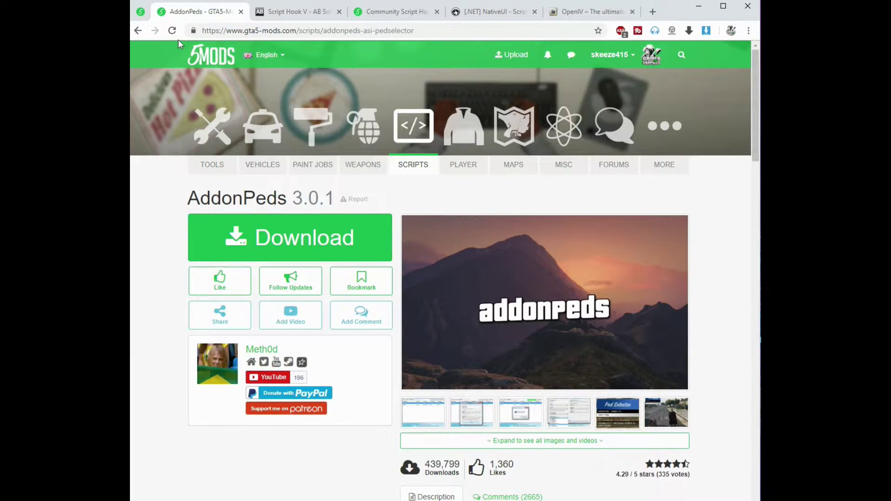
scroll(353, 135, "down", 2)
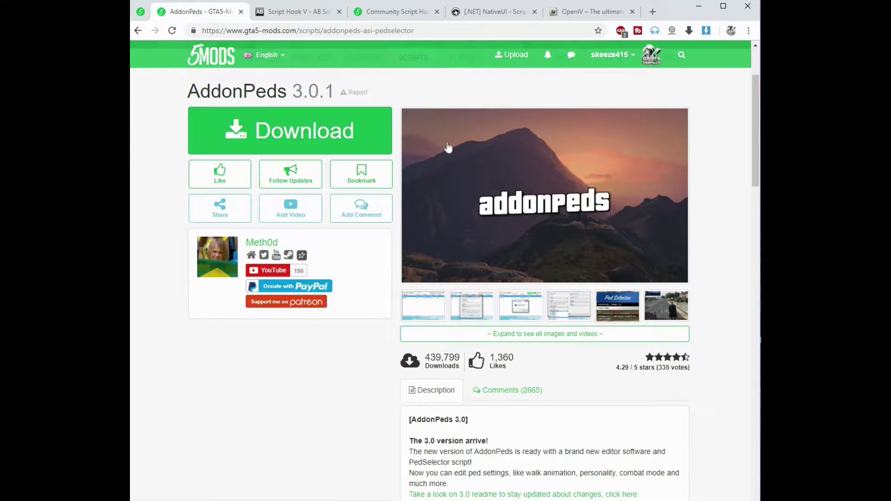
scroll(382, 247, "down", 5)
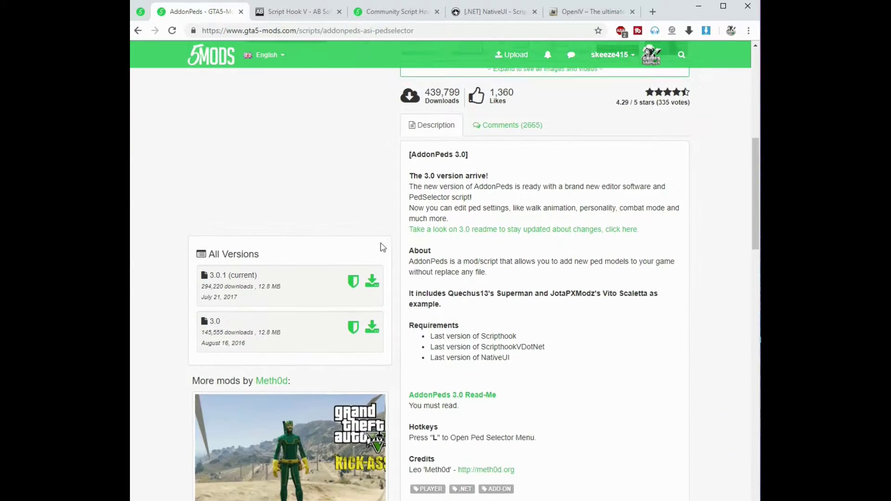
scroll(381, 247, "down", 1)
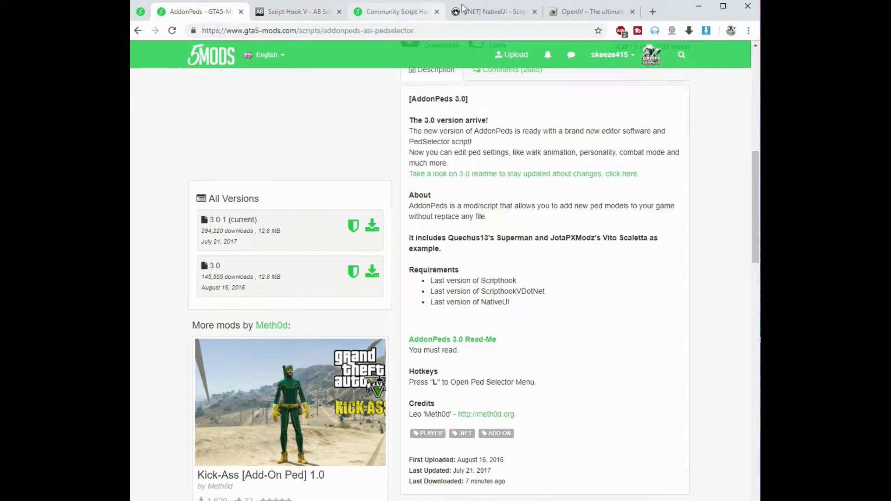
scroll(488, 378, "up", 8)
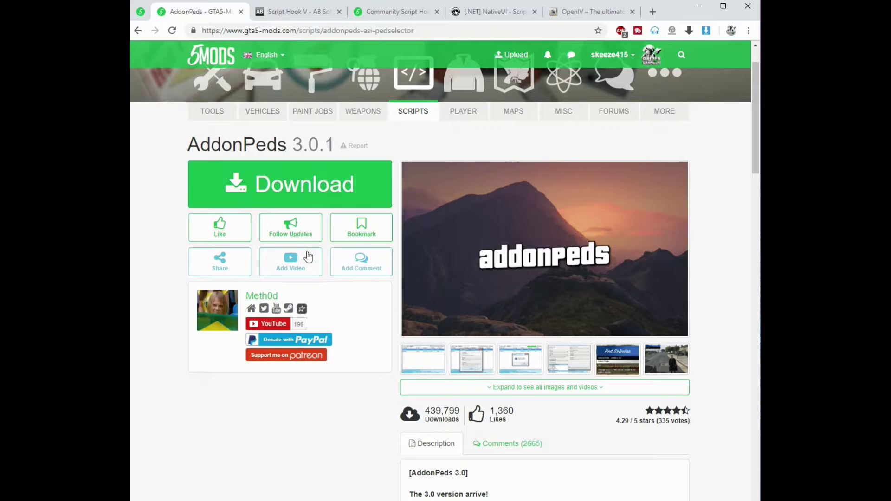
scroll(350, 206, "down", 3)
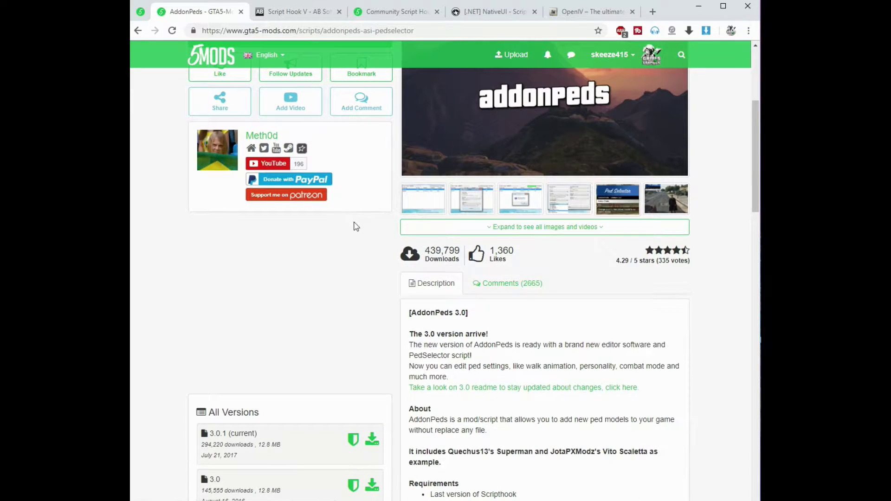
scroll(356, 228, "down", 2)
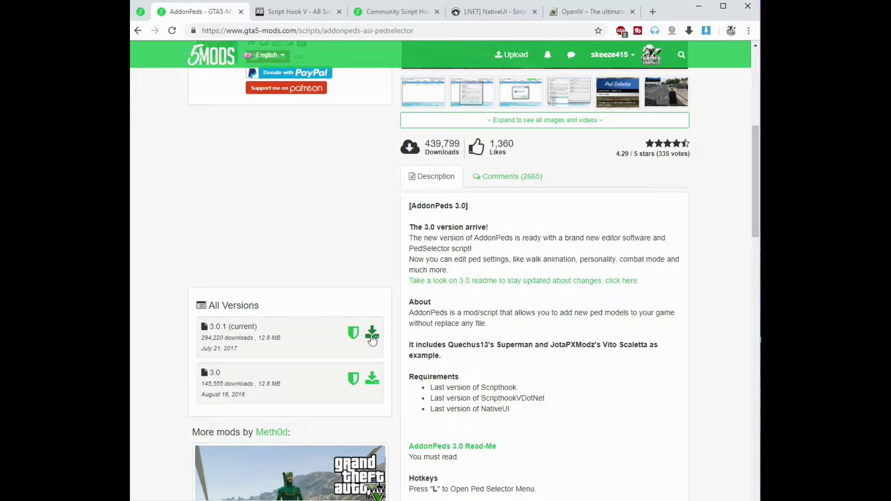
Review the Script Hook V and Community Script Hook V .NET download pages
left_click(309, 13)
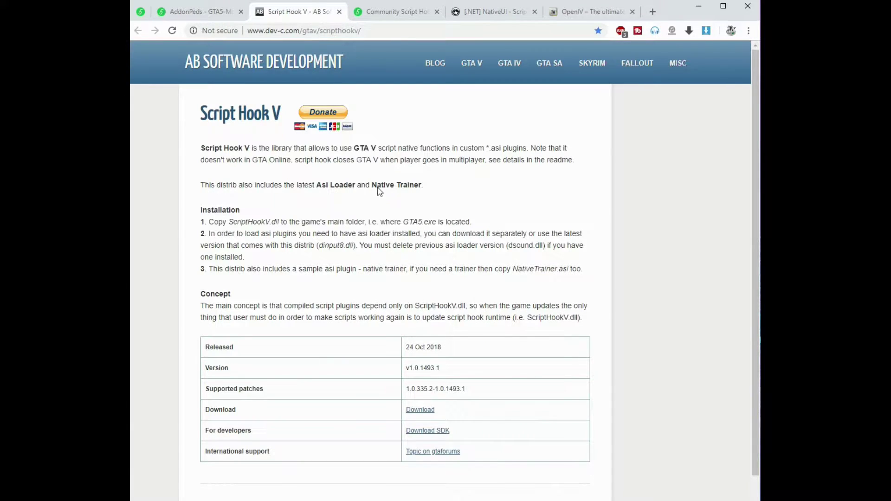
scroll(380, 191, "down", 1)
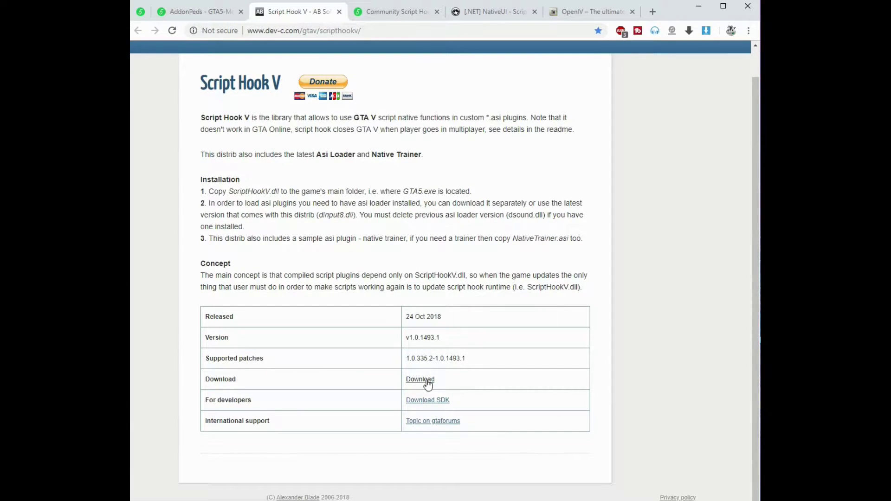
left_click(409, 13)
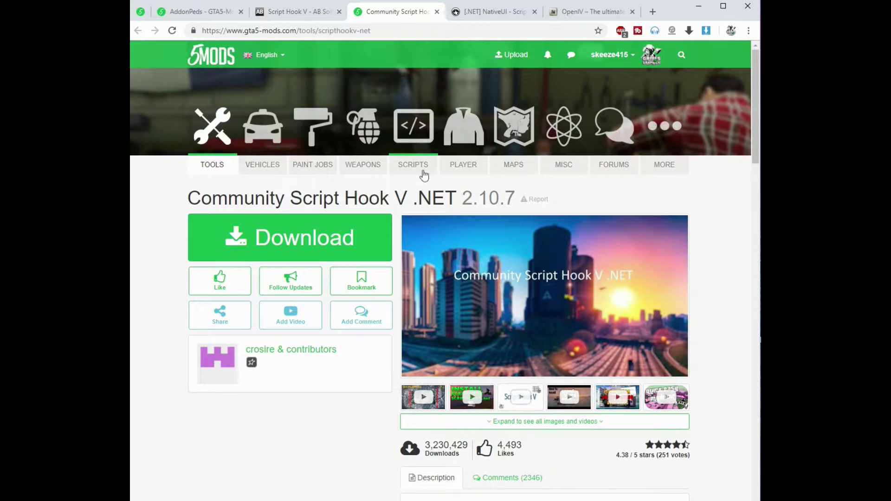
scroll(372, 301, "down", 7)
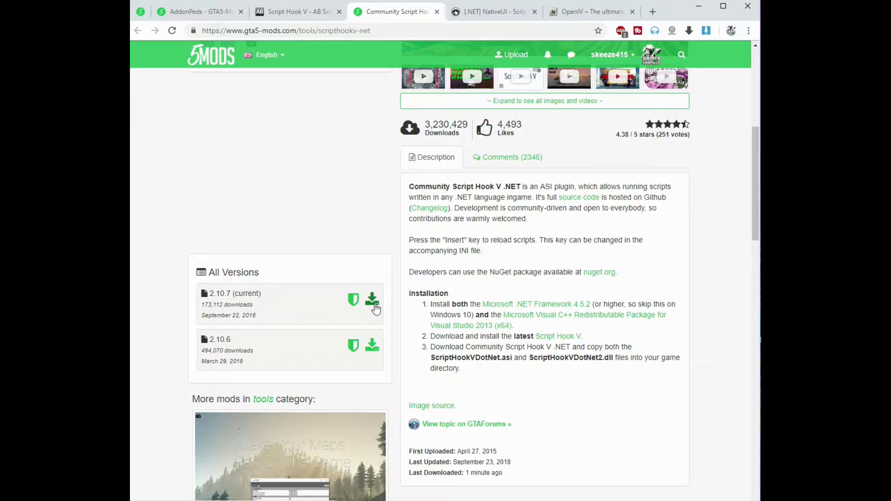
scroll(324, 195, "up", 7)
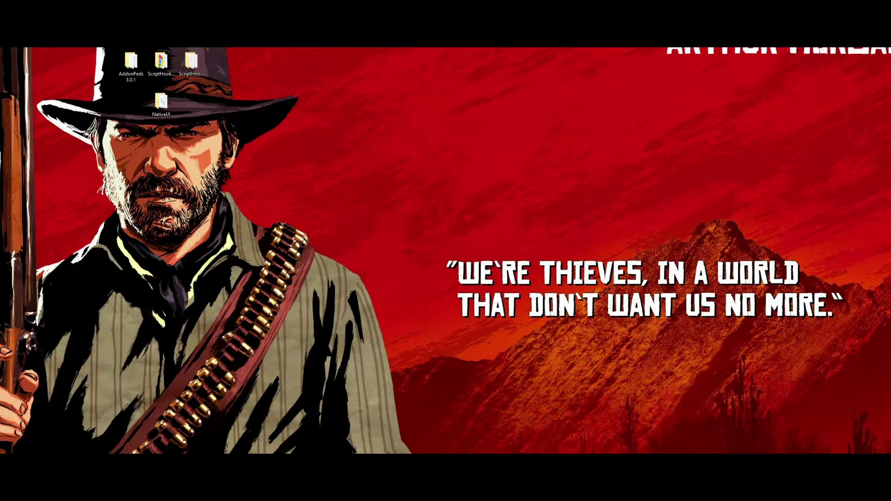
Bring up the Grand Theft Auto V folder window and peek inside its scripts folder
mouse_move(113, 462)
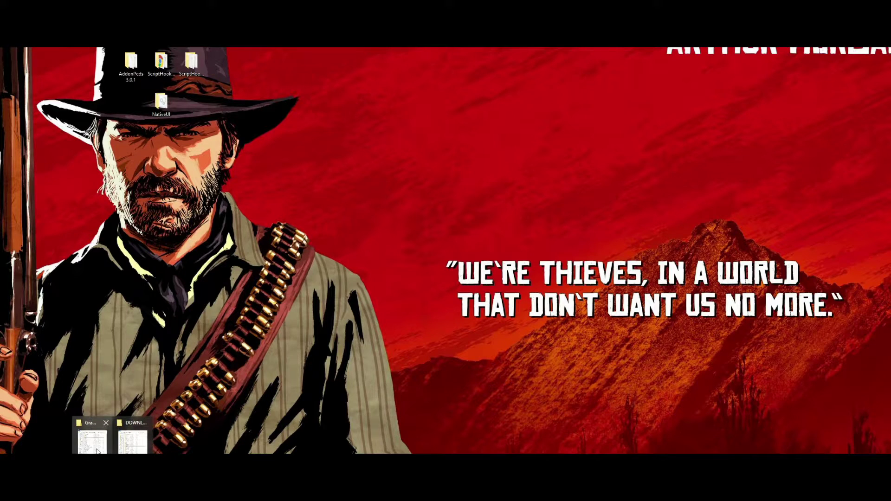
left_click(95, 444)
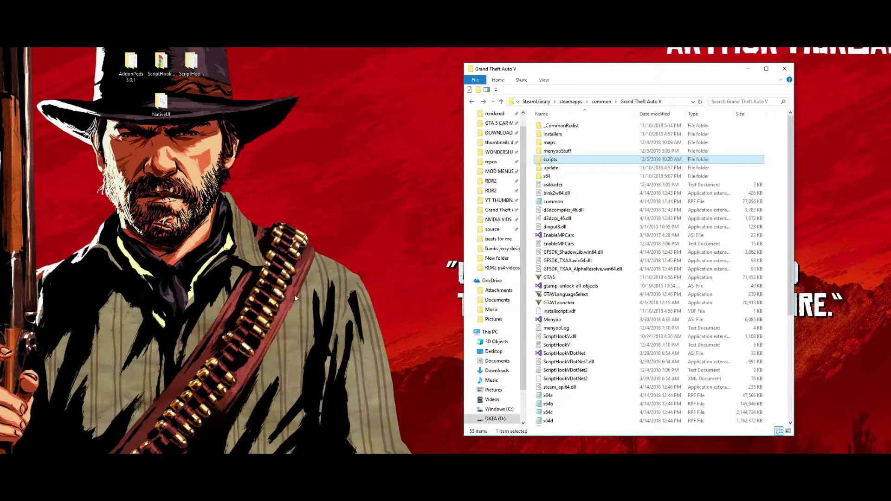
left_click_drag(633, 68, 662, 65)
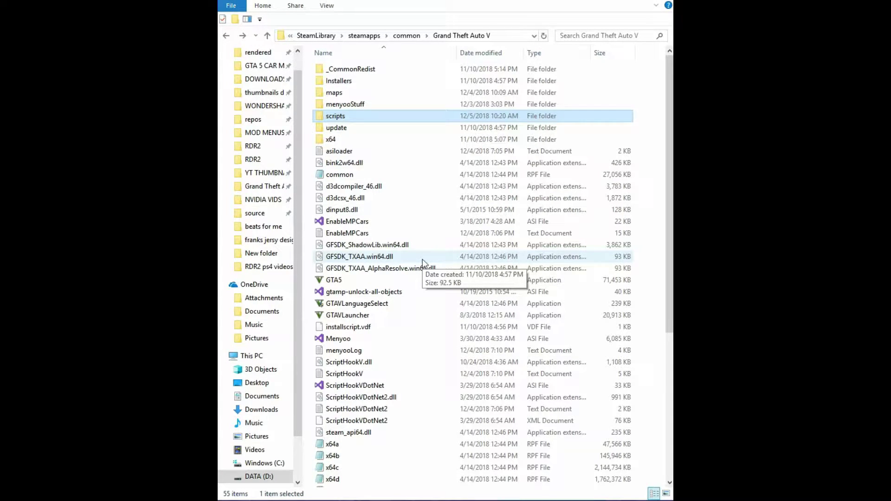
left_click(372, 104)
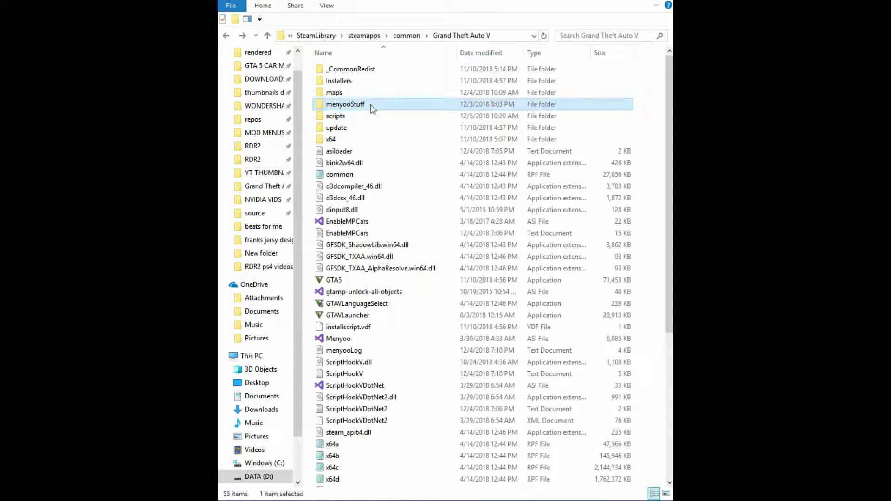
left_click(379, 339, "ctrl")
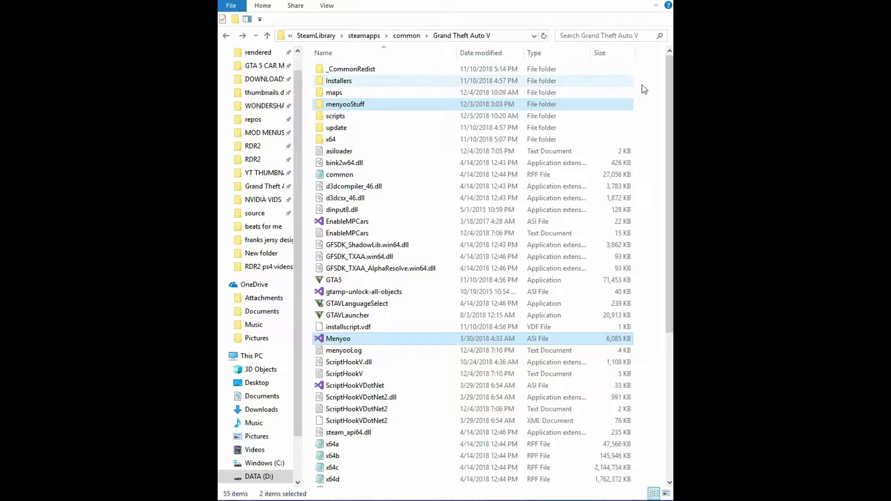
left_click(657, 103)
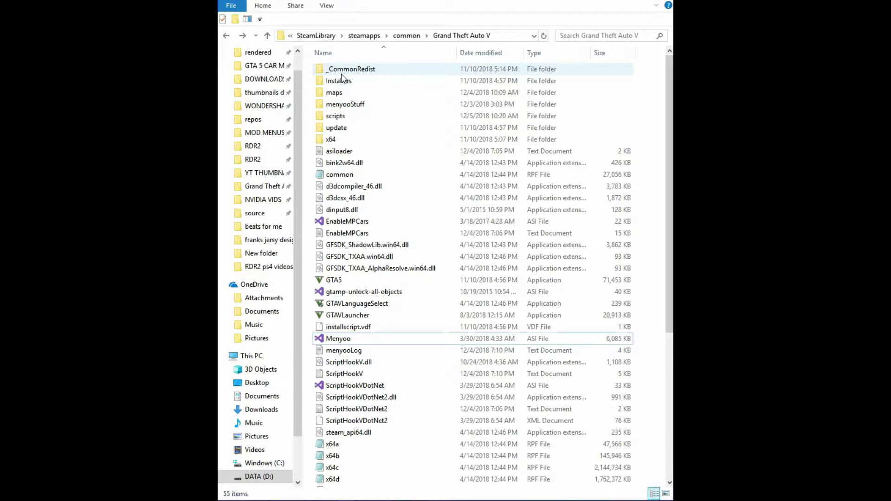
double_click(358, 117)
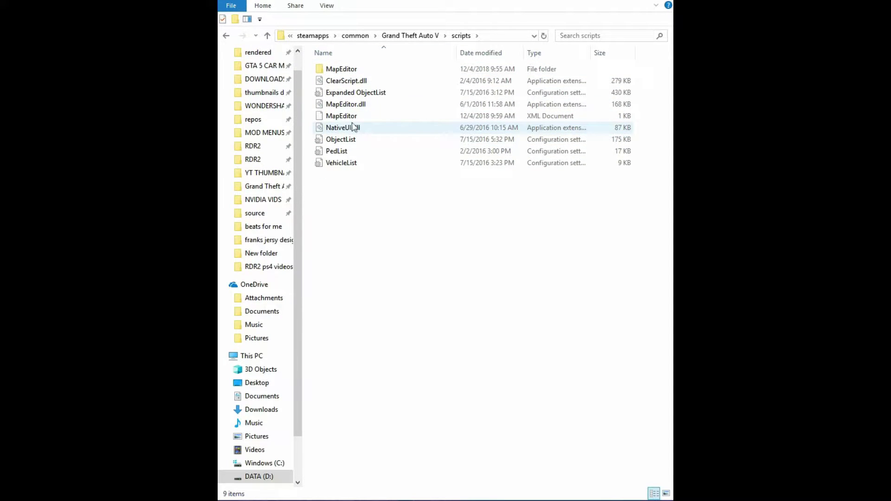
left_click(227, 36)
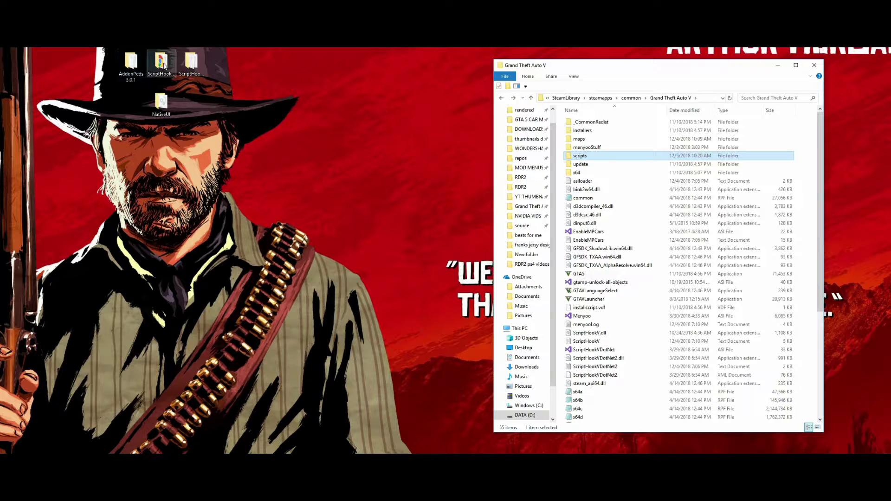
double_click(162, 64)
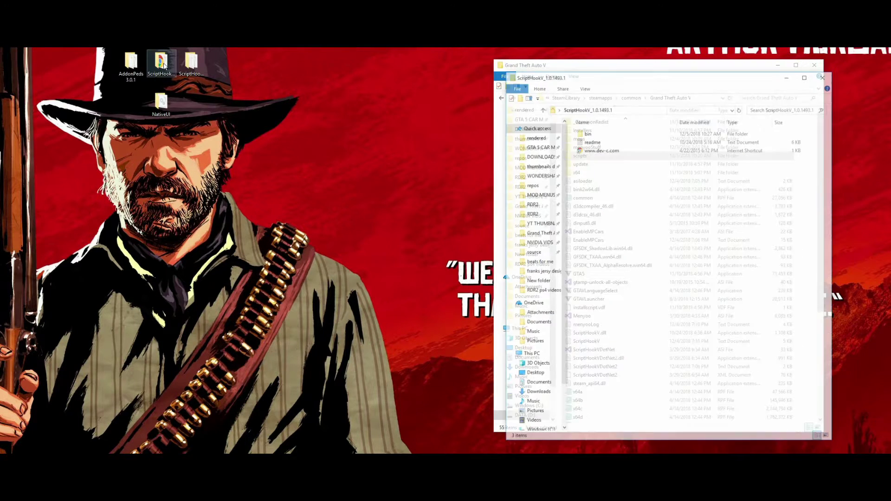
left_click_drag(695, 80, 336, 78)
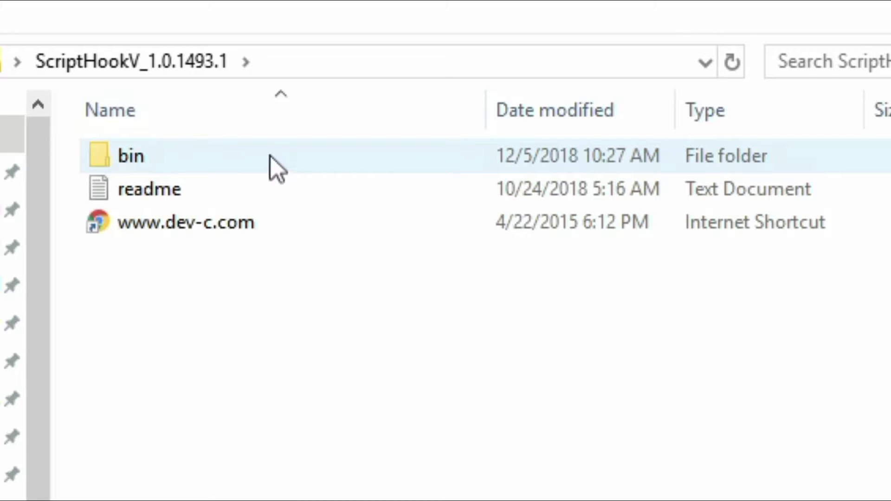
double_click(229, 157)
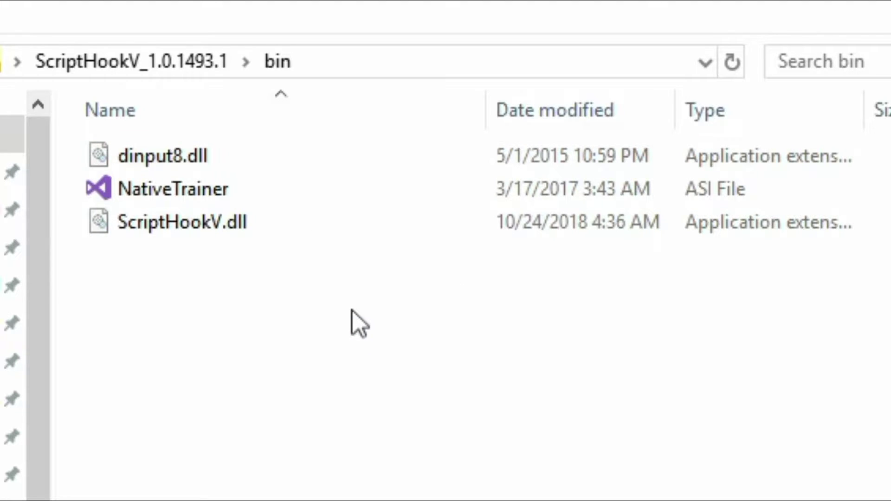
mouse_move(305, 155)
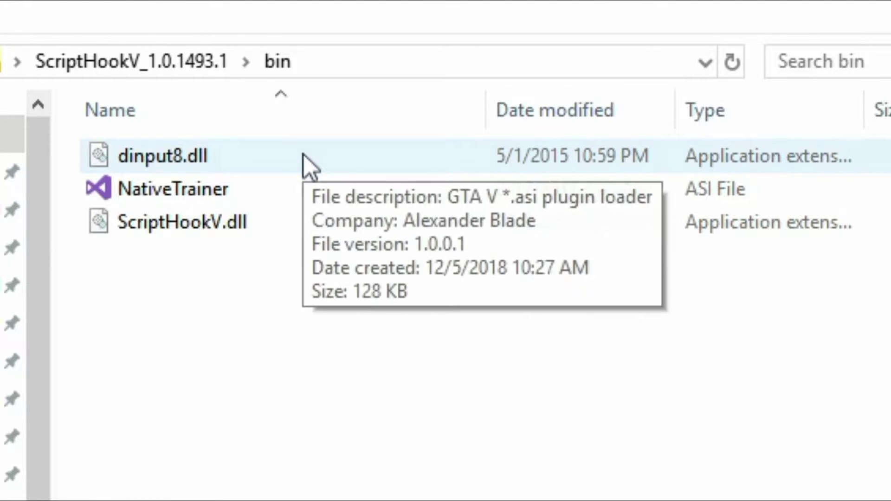
left_click(302, 154)
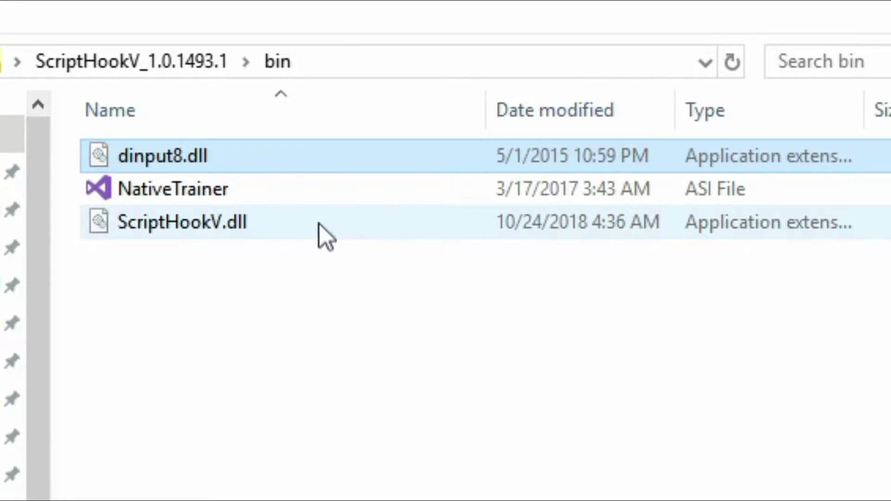
left_click(286, 227, "ctrl")
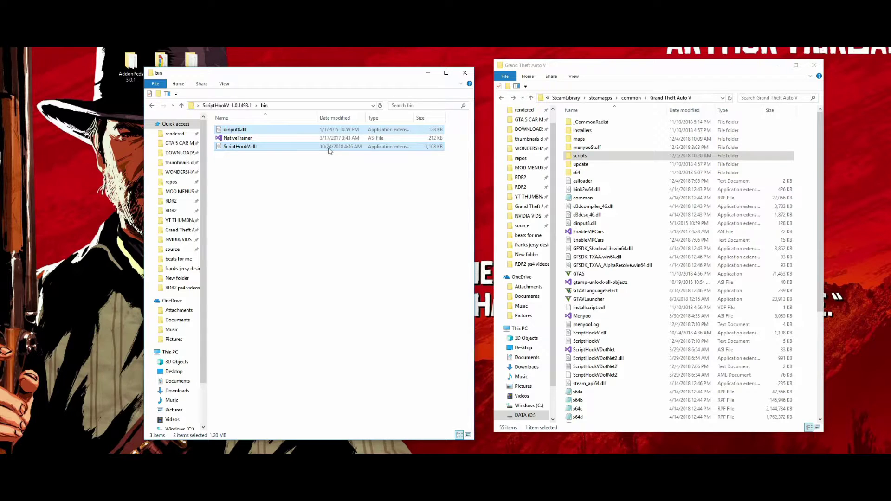
left_click_drag(328, 150, 810, 333)
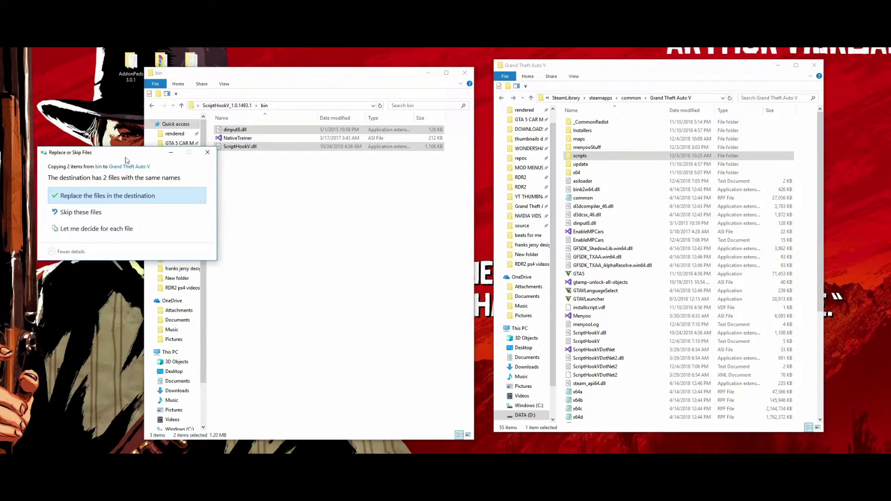
left_click_drag(125, 161, 485, 186)
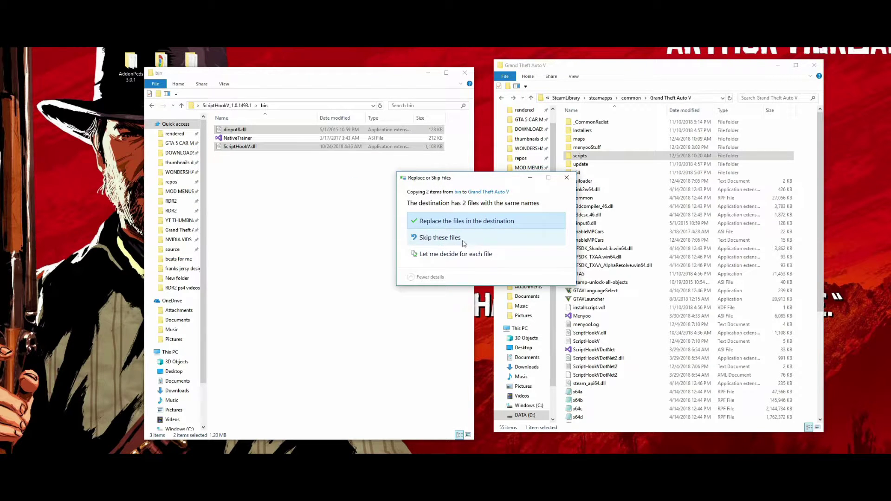
left_click(567, 180)
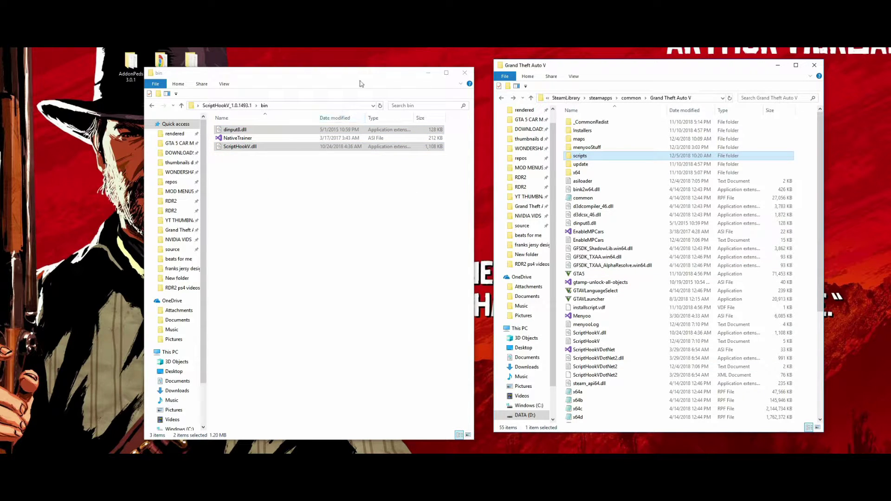
left_click(464, 74)
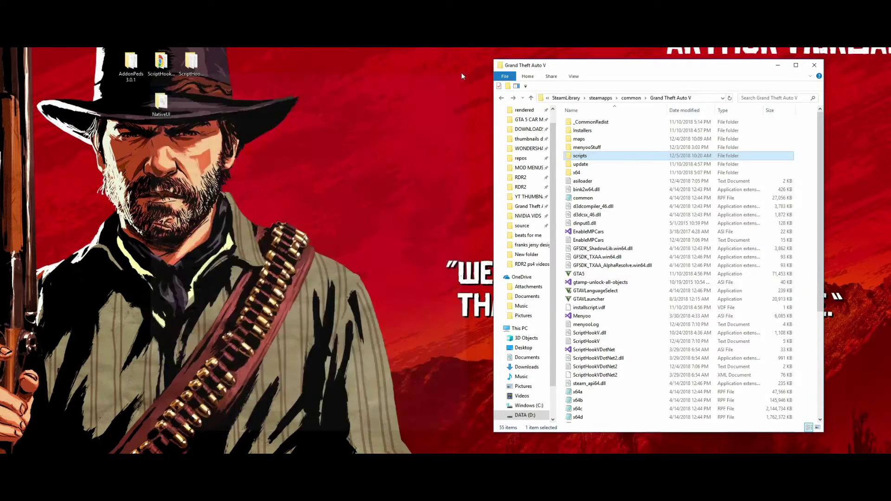
double_click(191, 63)
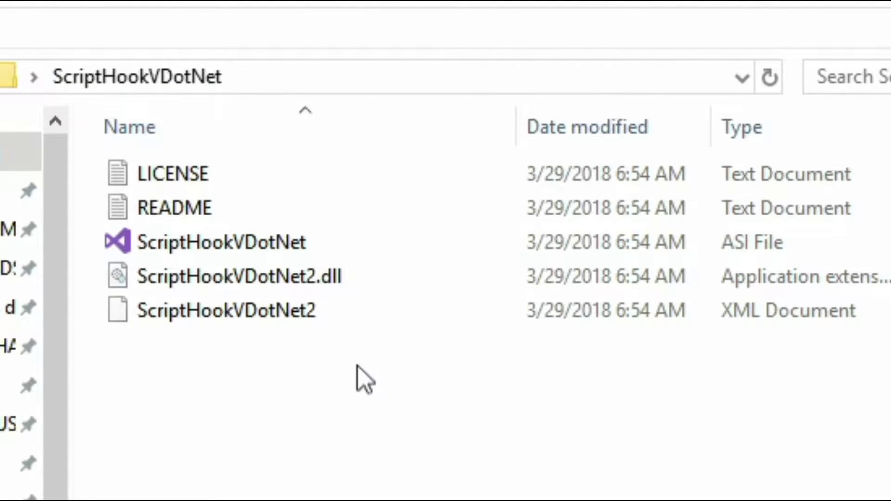
left_click_drag(356, 354, 332, 253)
right_click(332, 256)
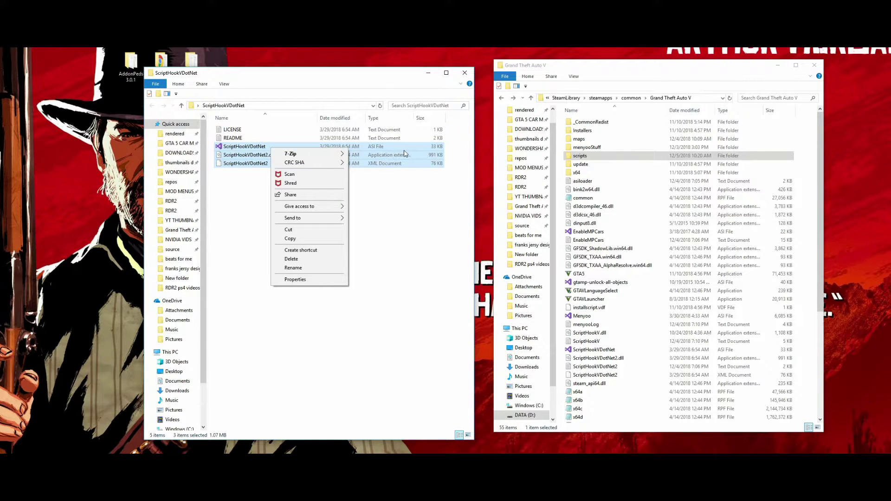
left_click_drag(403, 154, 804, 344)
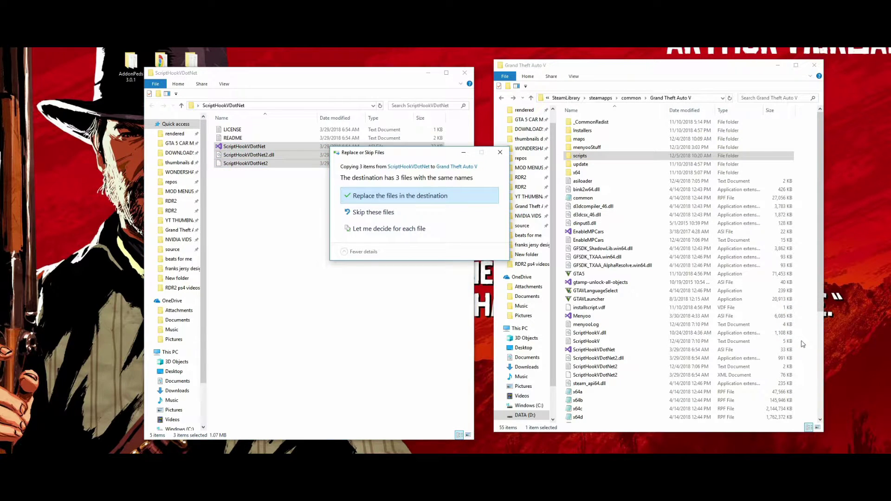
left_click(500, 153)
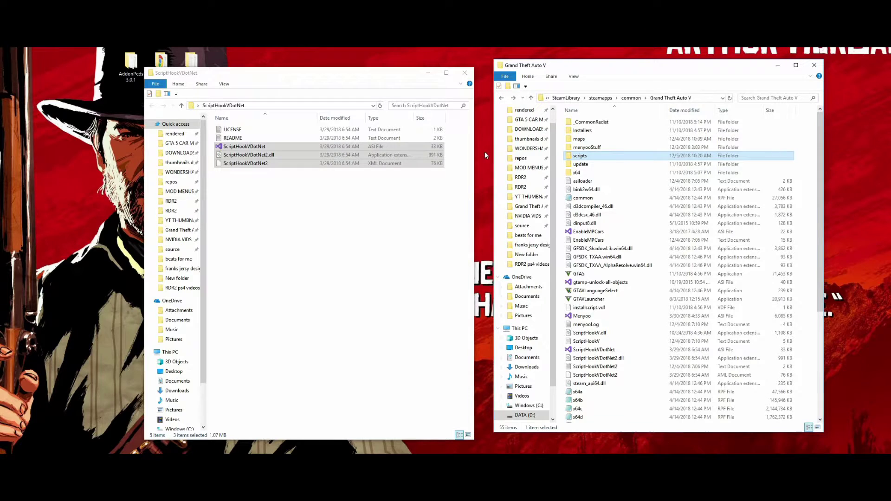
right_click(483, 103)
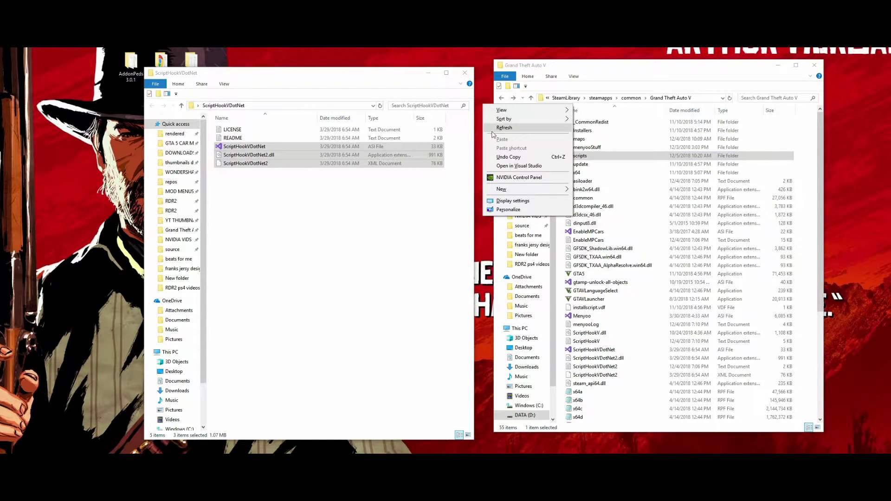
left_click(493, 132)
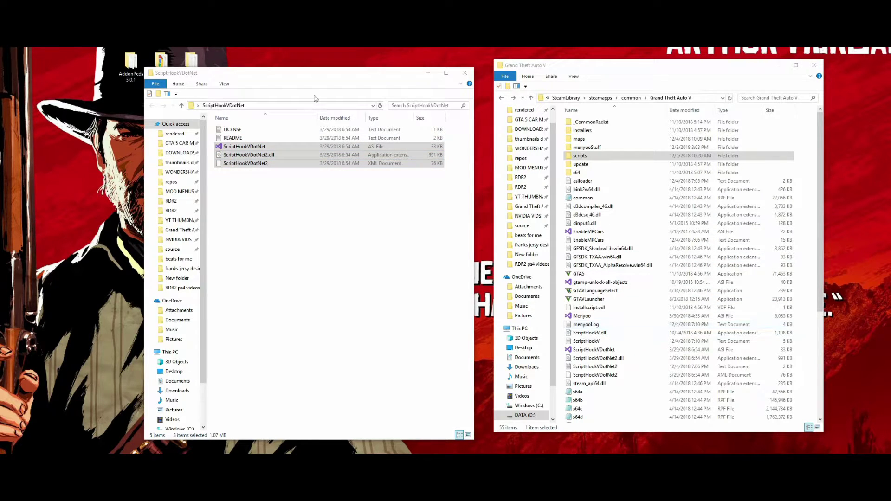
left_click(462, 73)
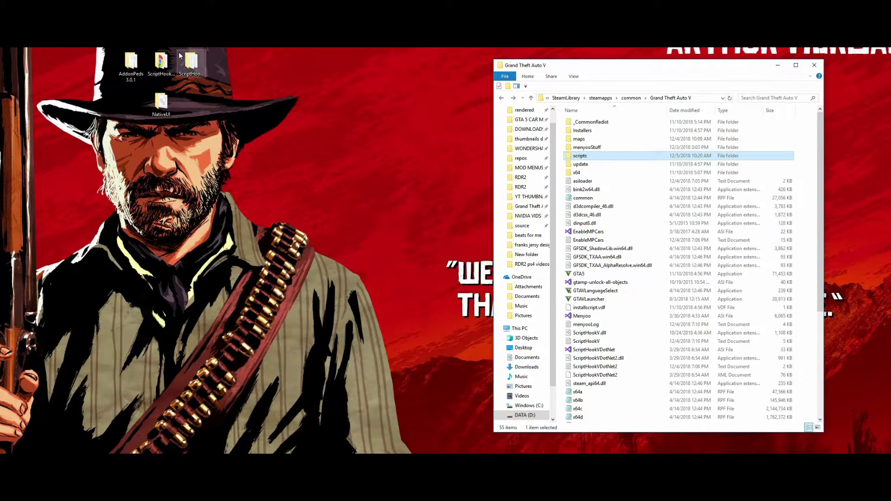
double_click(160, 106)
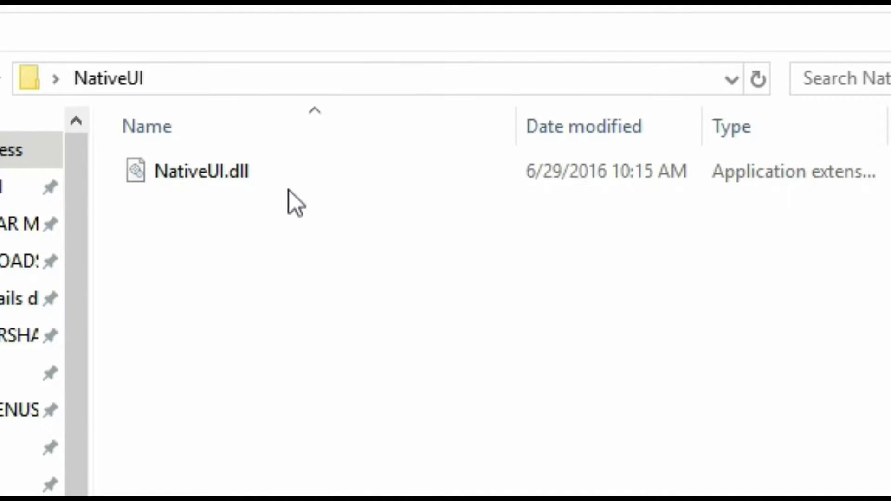
Create a default New folder in the Grand Theft Auto V folder, then delete it
mouse_move(299, 179)
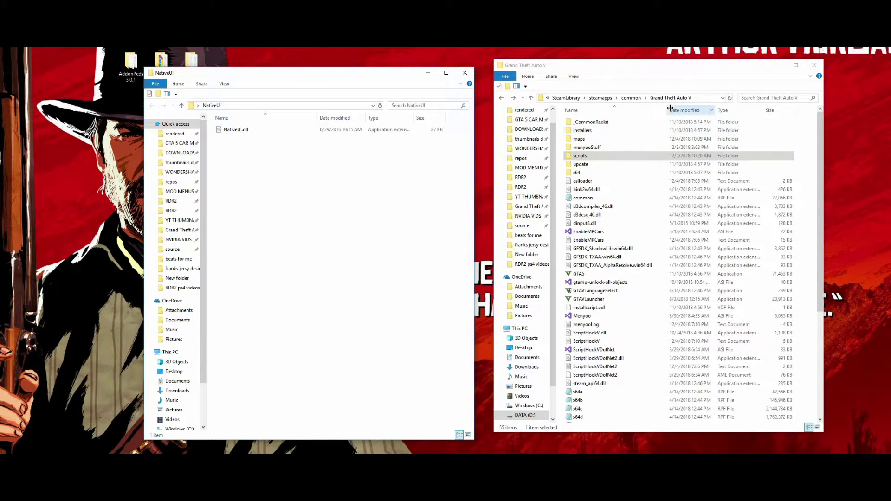
left_click(603, 158)
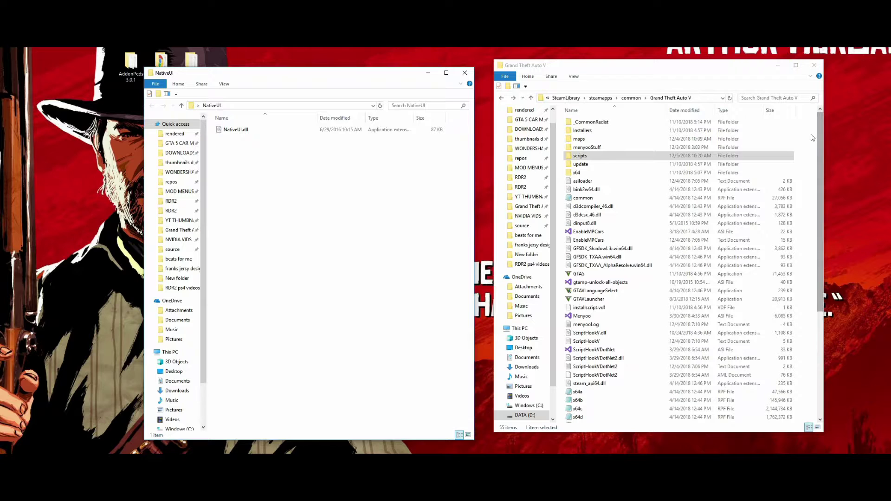
right_click(813, 142)
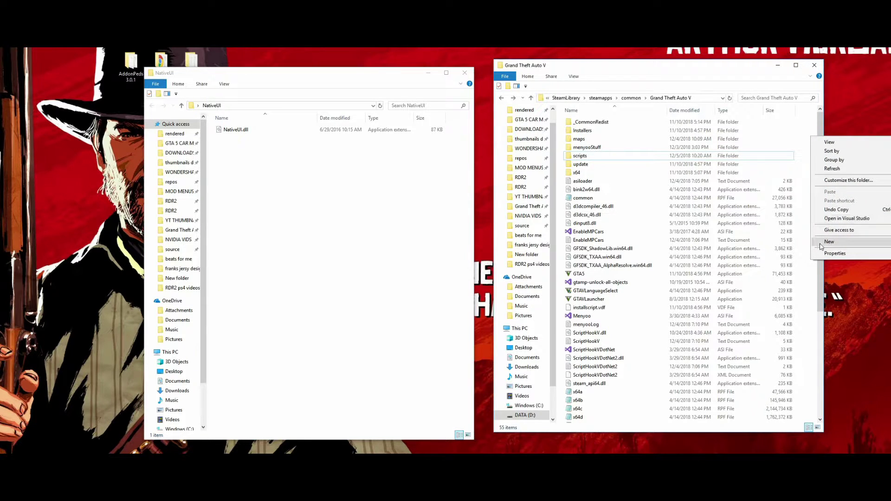
mouse_move(822, 244)
left_click(784, 245)
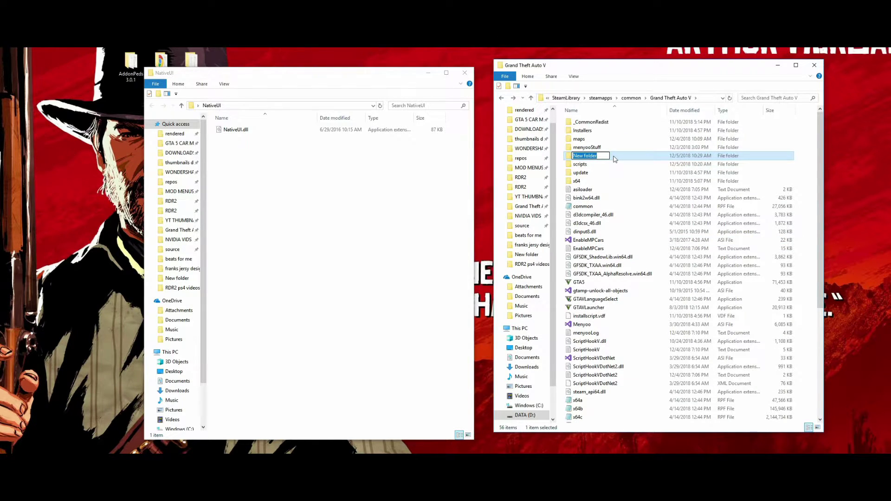
key("Return")
key("Delete")
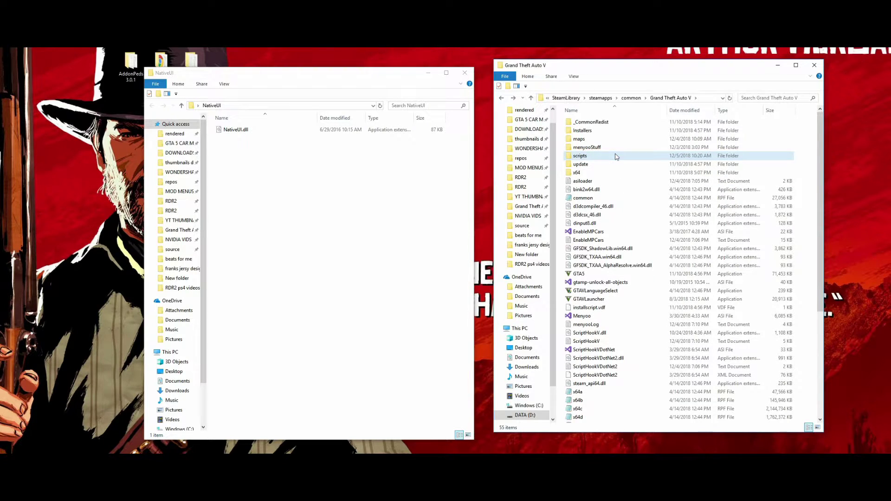
Drag NativeUI.dll into the game's scripts folder, keeping the existing file, then close the NativeUI window
double_click(586, 157)
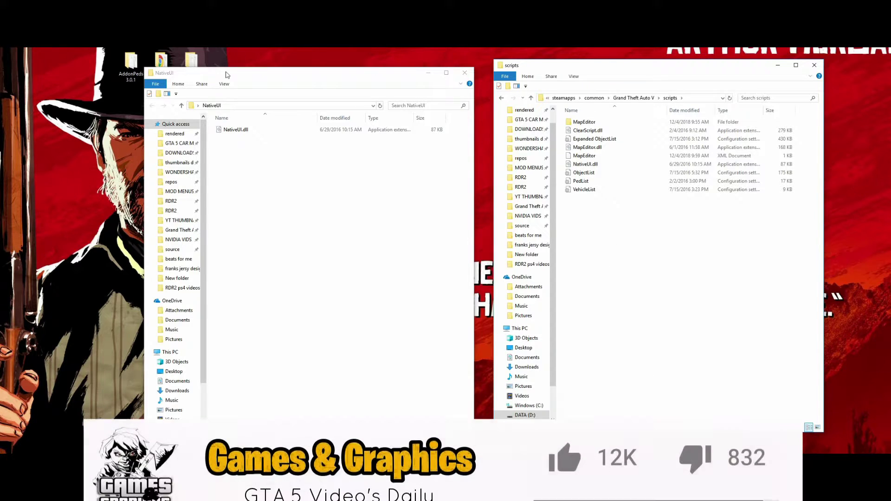
left_click(273, 133)
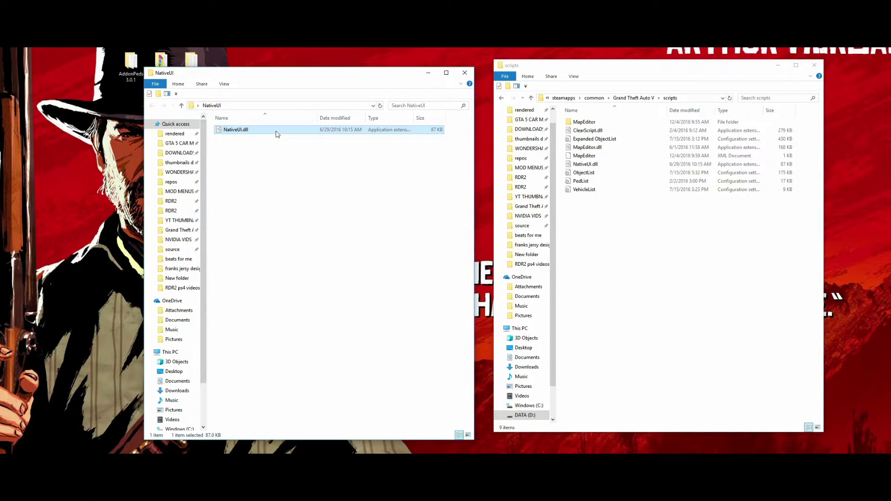
left_click_drag(279, 134, 697, 269)
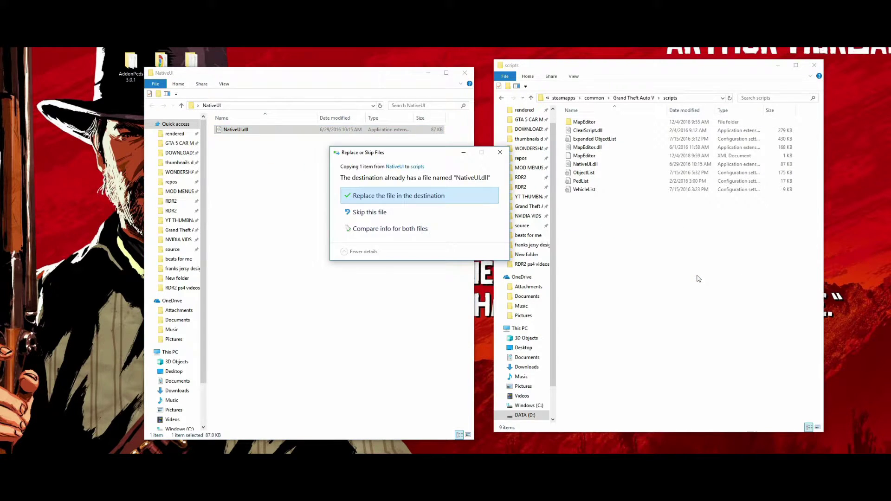
left_click(500, 152)
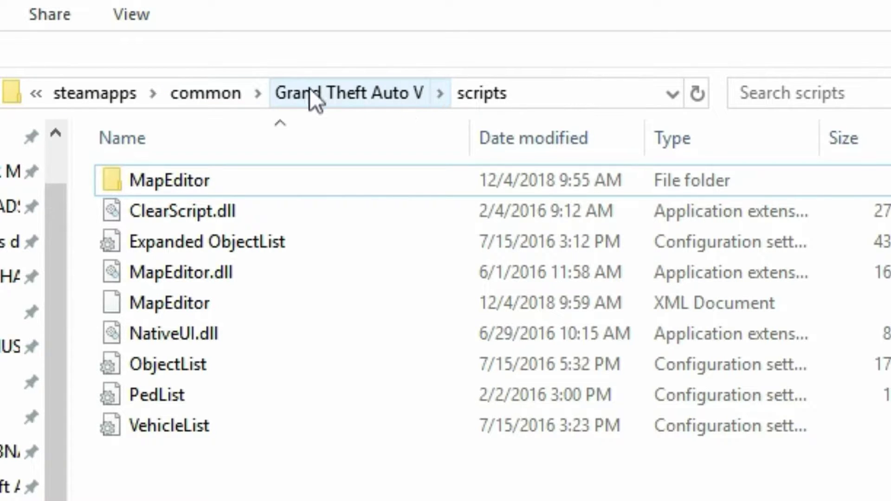
left_click(365, 99)
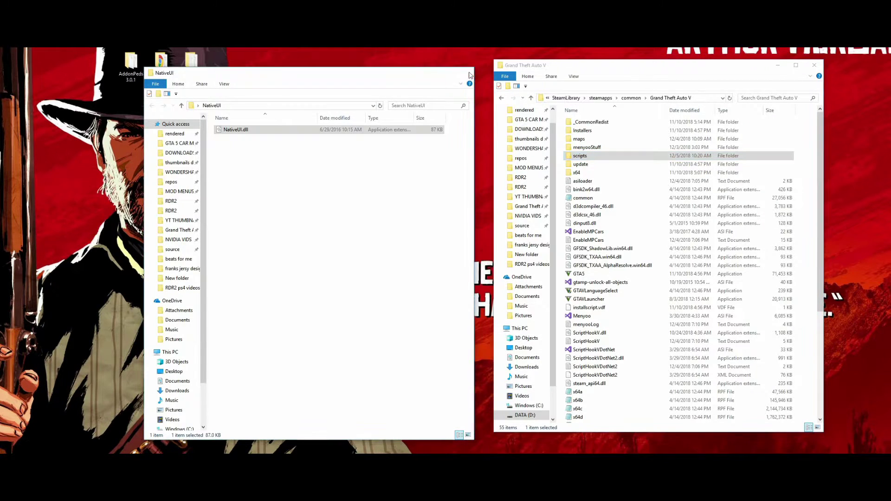
left_click(466, 74)
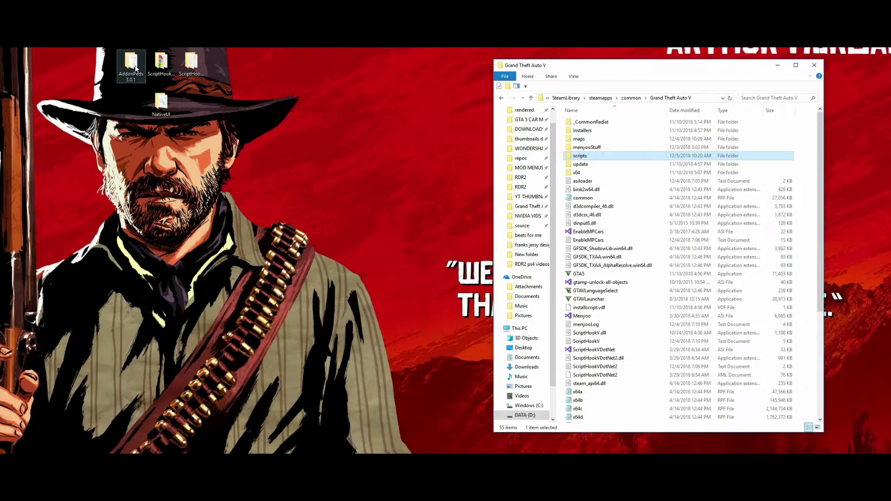
Open the AddonPeds 3.0.1 folder and inspect its dlcpacks and scripts folders
double_click(135, 68)
mouse_move(309, 77)
left_mouse_down()
mouse_move(288, 75)
mouse_move(301, 76)
left_mouse_up()
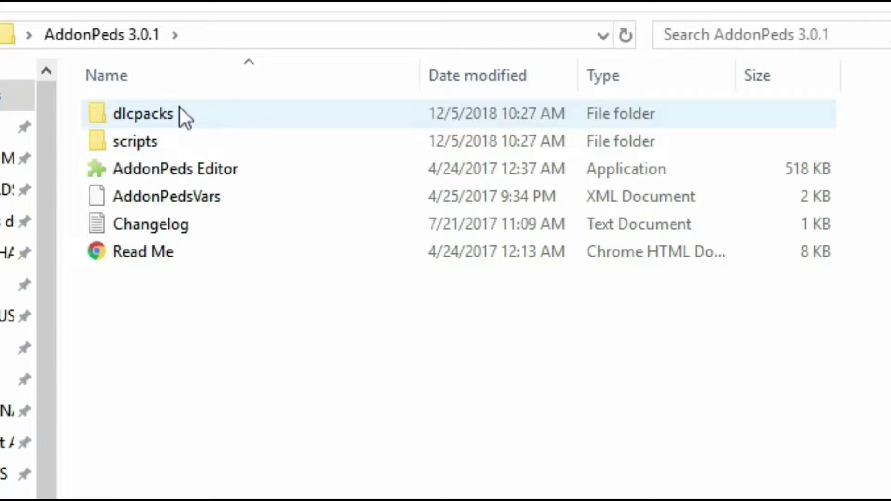
double_click(219, 111)
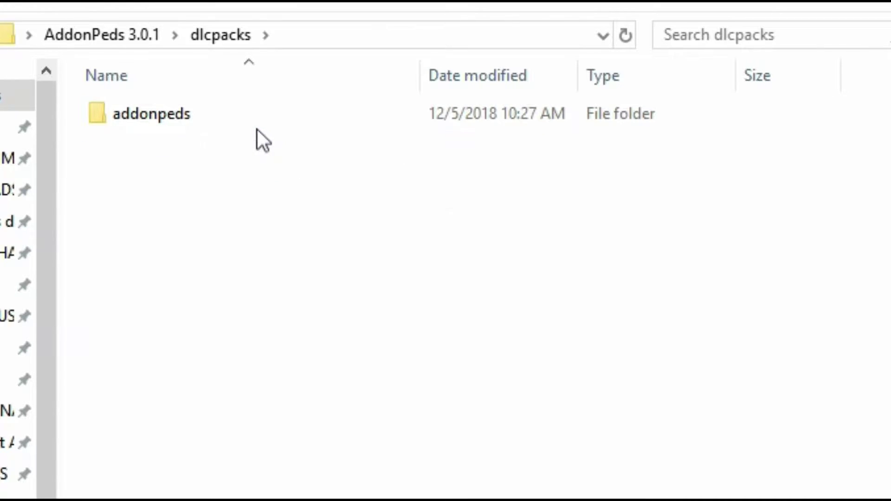
key("alt+Left")
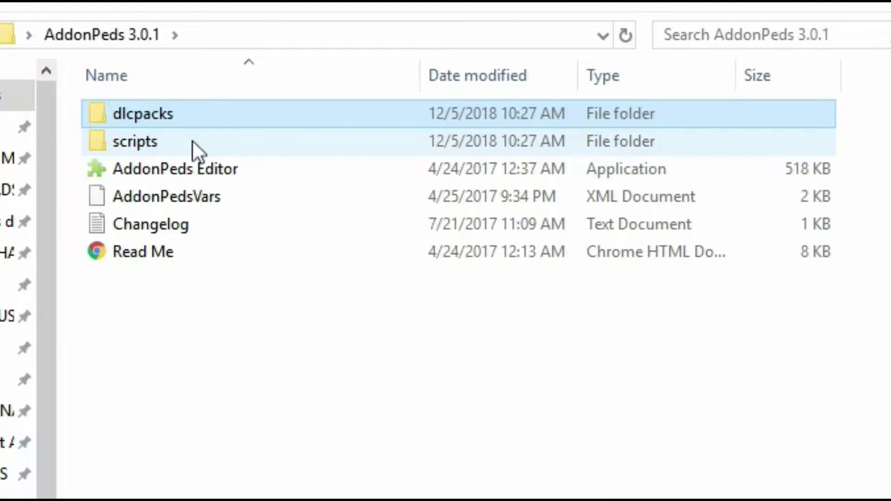
double_click(213, 151)
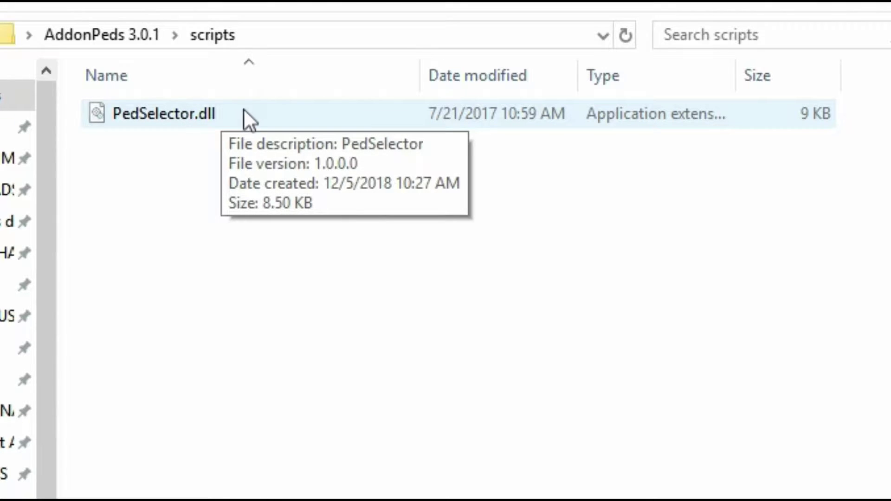
key("alt+Left")
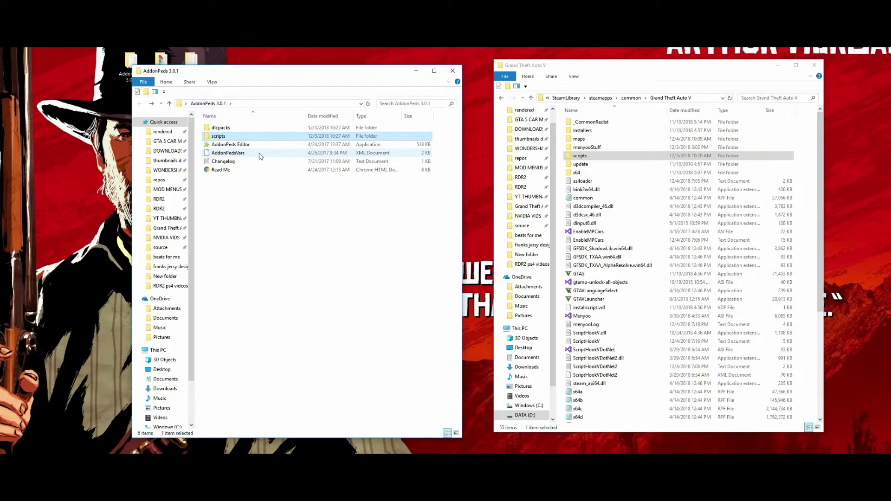
Create a folder named mods in the Grand Theft Auto V folder and open it
left_click(374, 231)
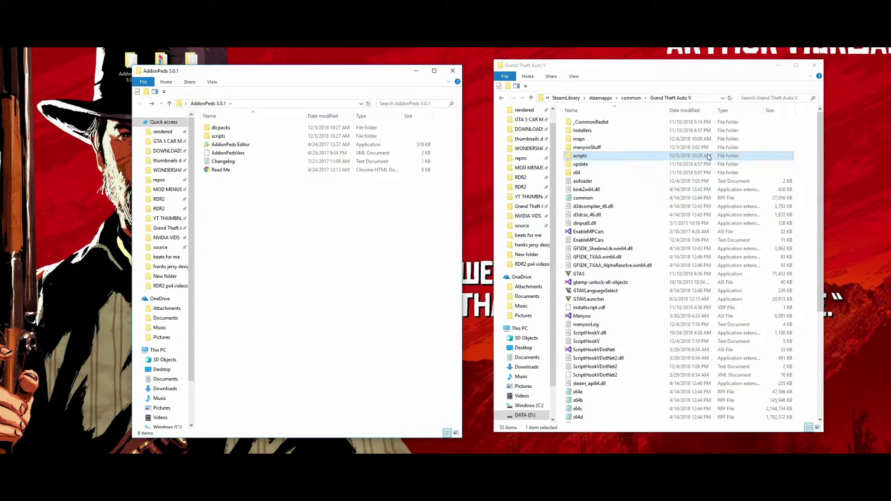
right_click(807, 152)
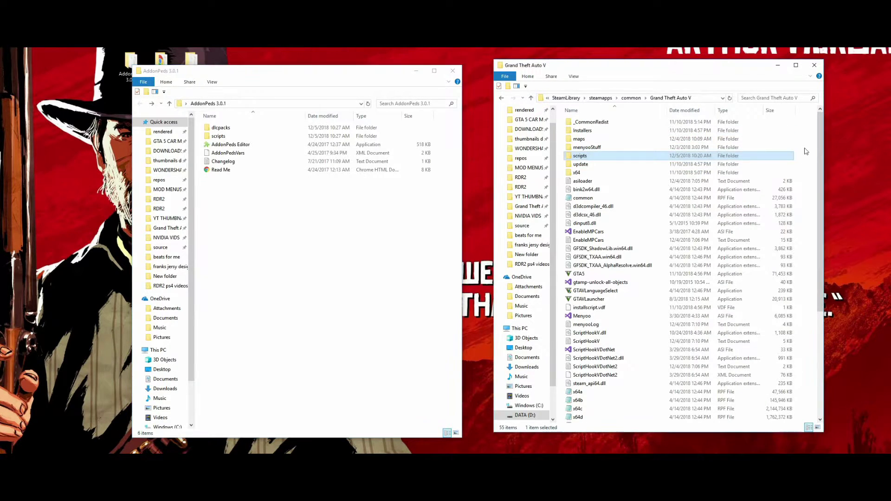
mouse_move(823, 255)
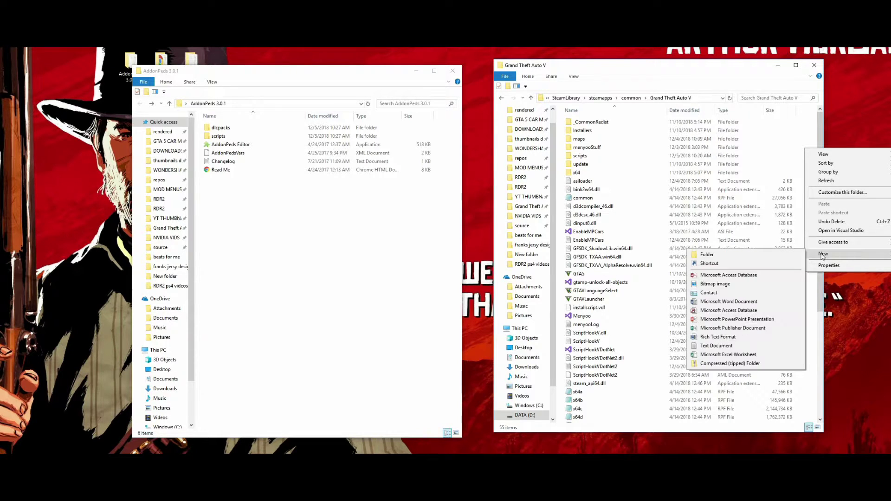
left_click(775, 255)
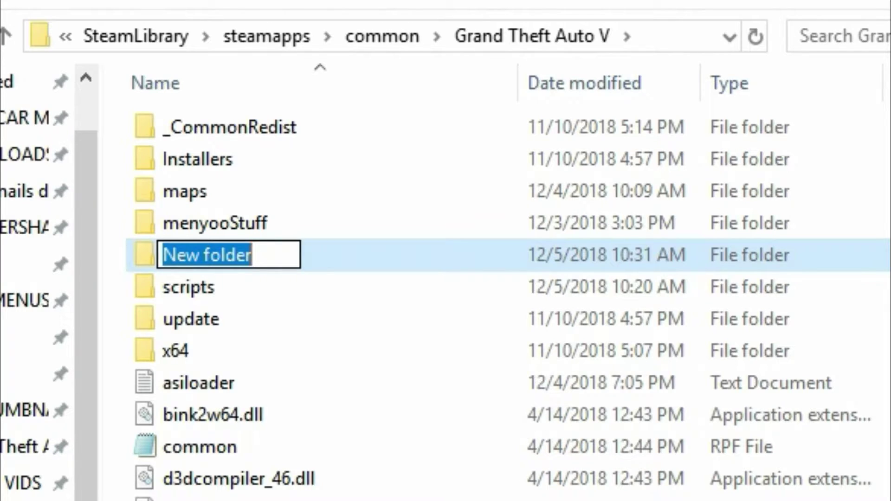
type("mods")
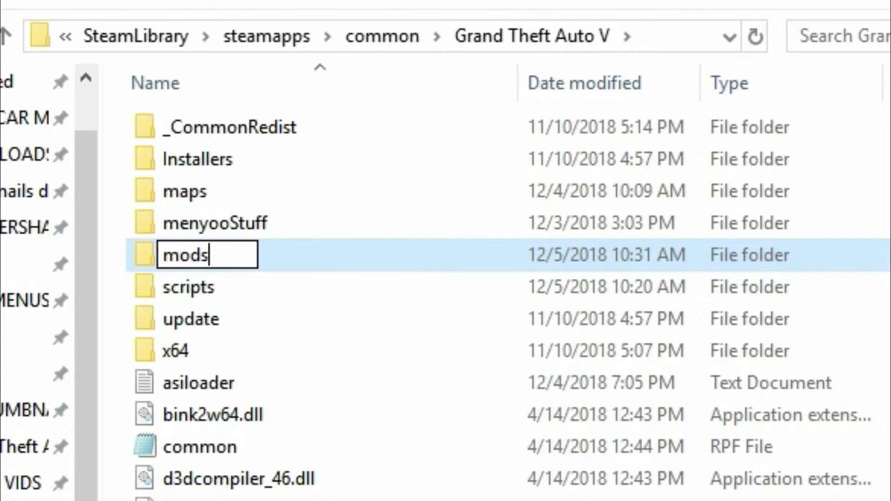
key("Return")
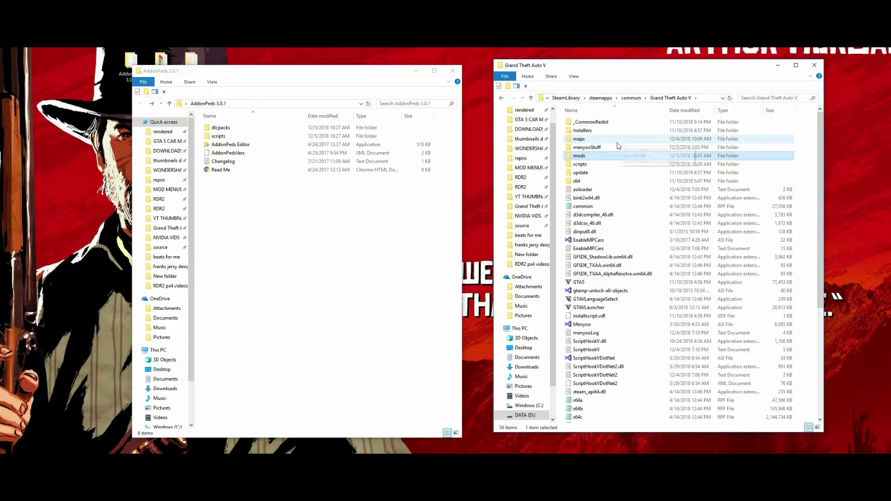
double_click(611, 157)
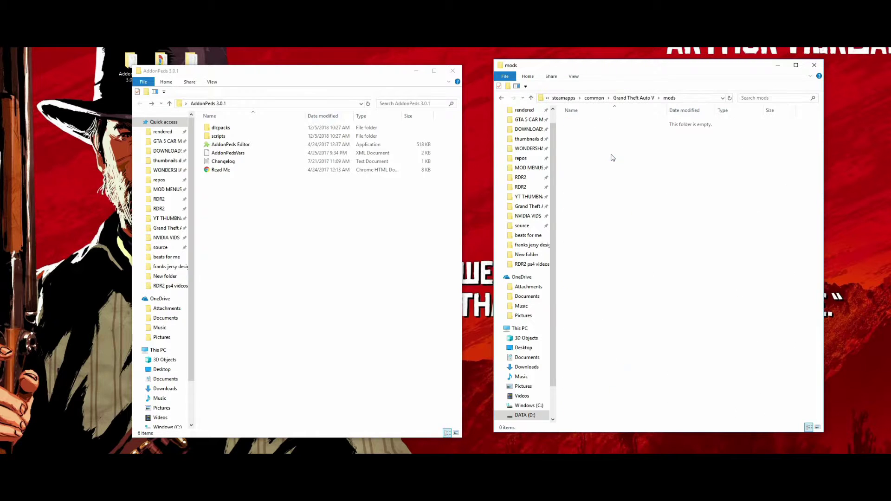
Copy update.rpf from the game's update folder
left_click(502, 99)
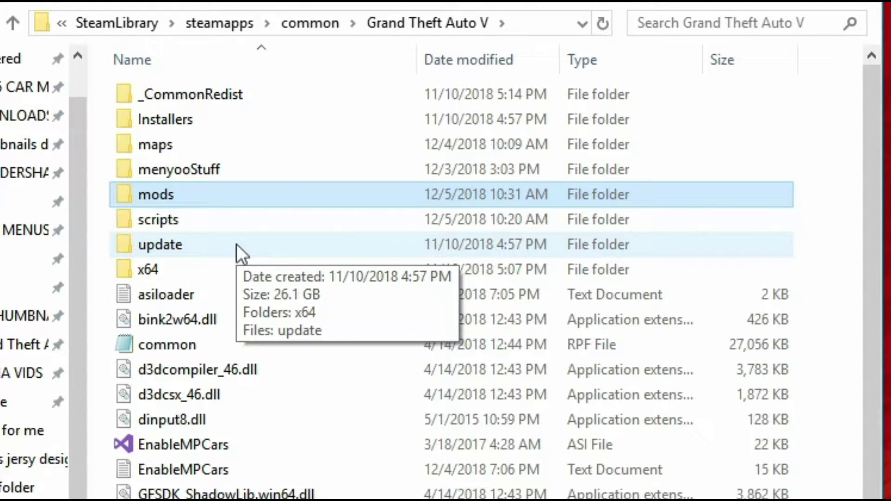
double_click(236, 244)
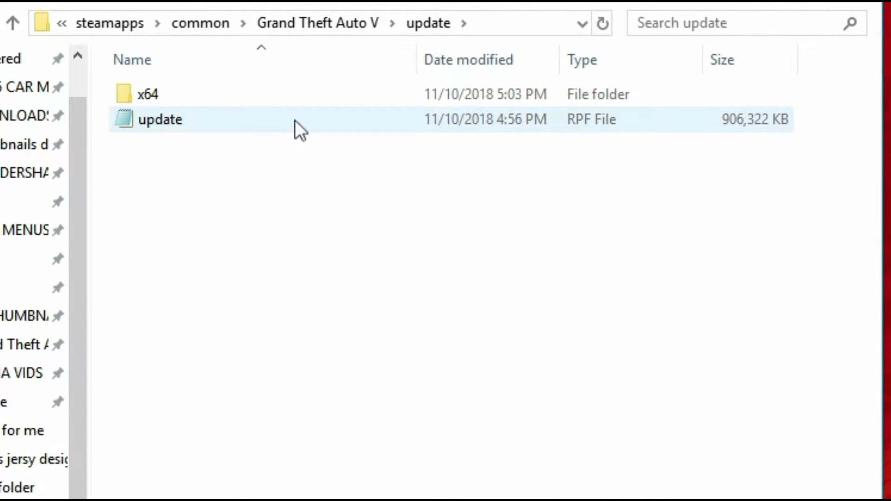
left_click(272, 123)
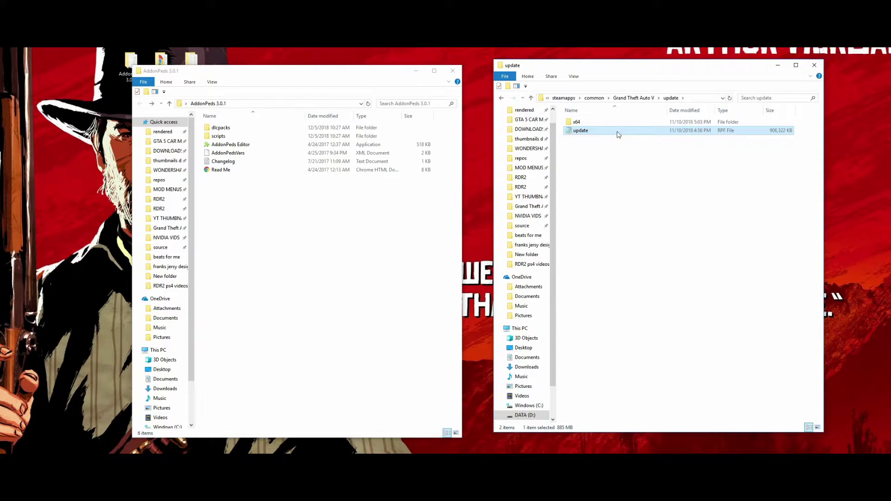
right_click(618, 134)
left_click(652, 247)
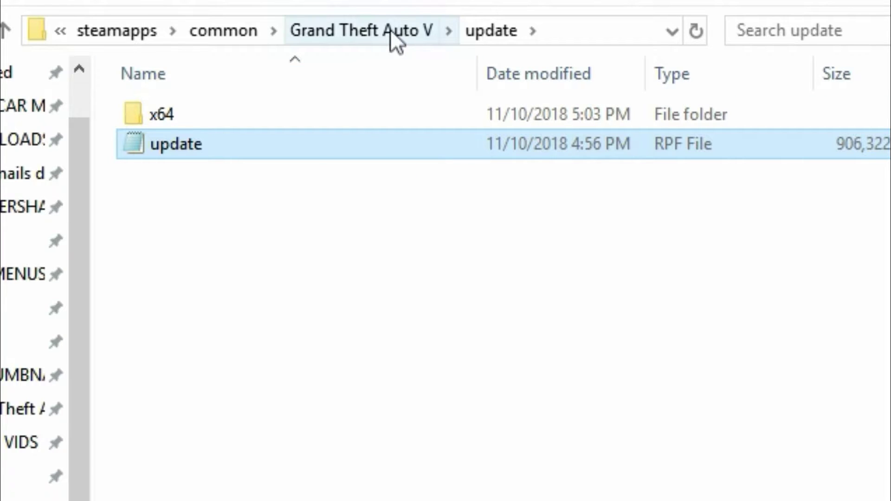
Paste update.rpf into the new mods folder
left_click(632, 98)
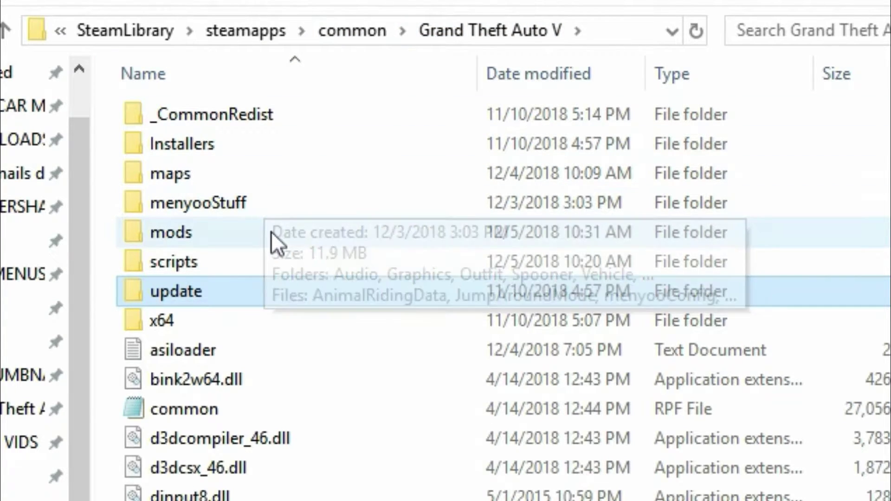
left_click(272, 233)
double_click(272, 233)
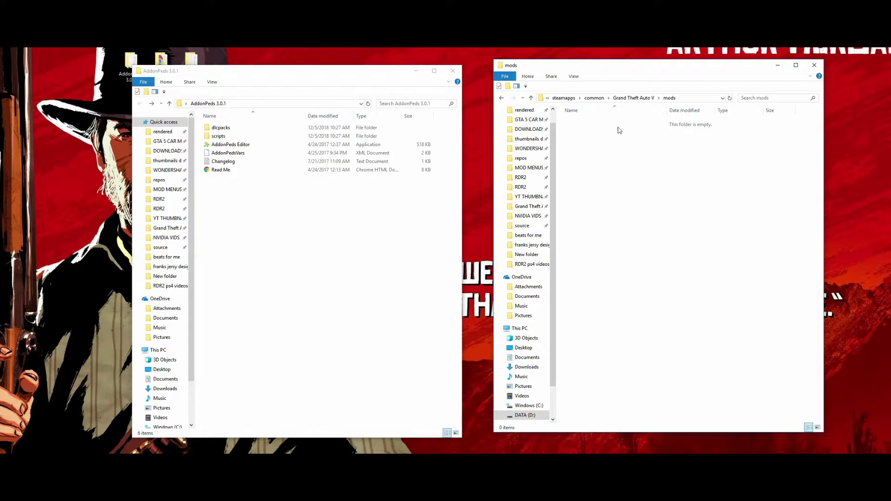
right_click(310, 140)
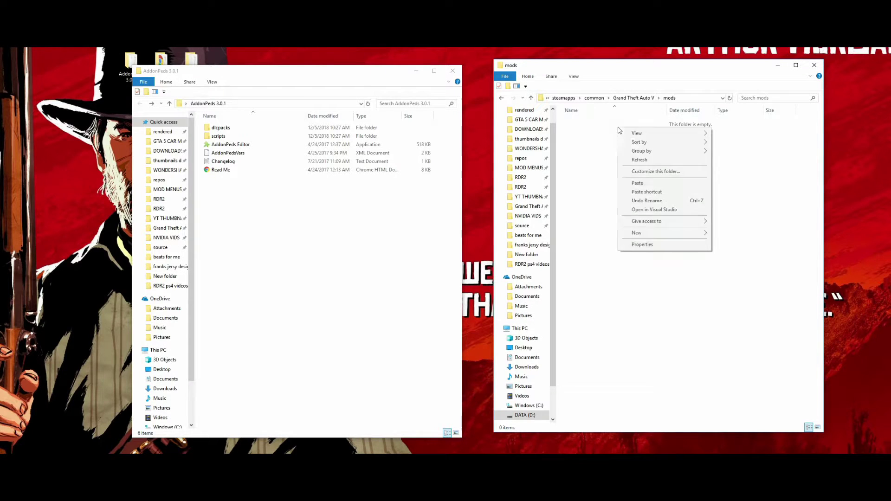
left_click(662, 185)
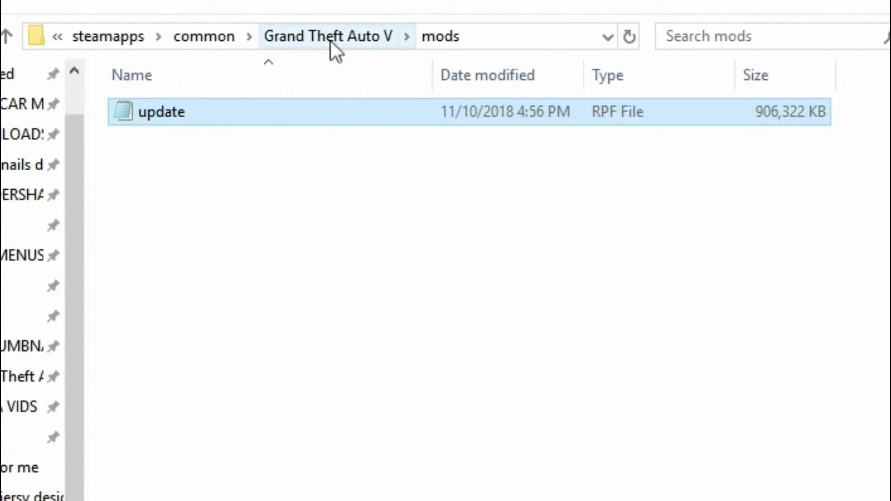
Open both scripts folders and drag PedSelector.dll from AddonPeds into the game's scripts folder
left_click(331, 41)
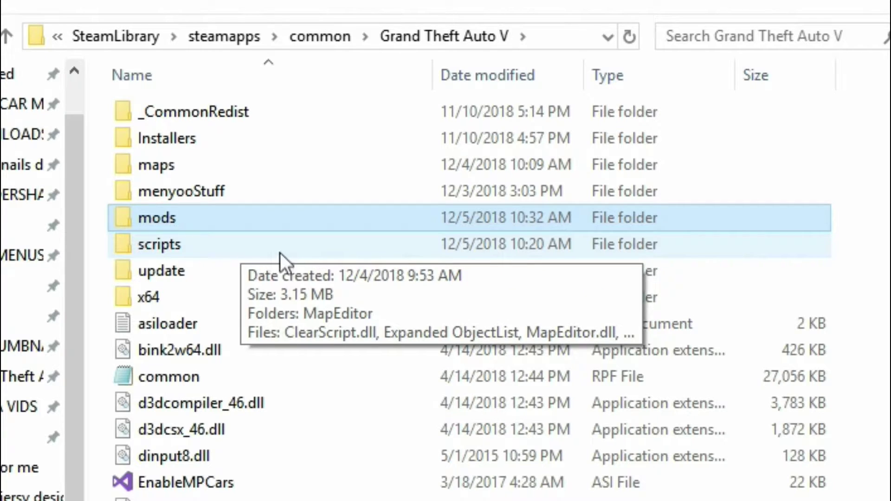
double_click(293, 246)
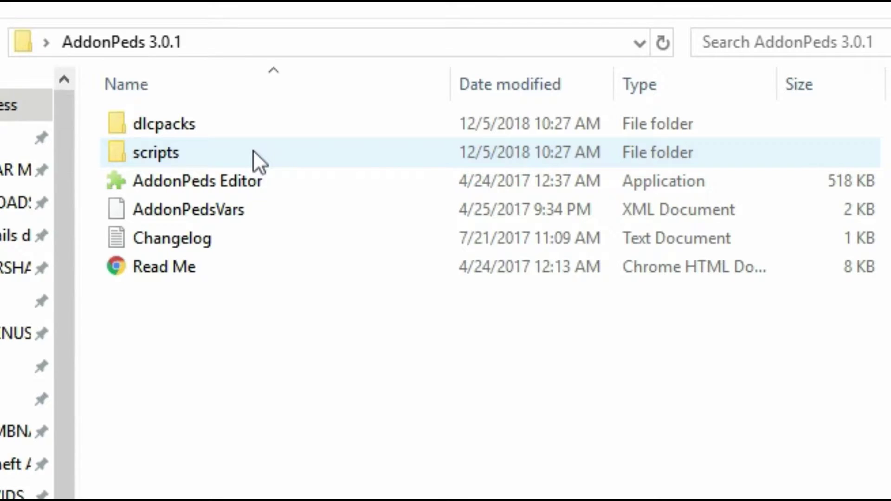
double_click(277, 153)
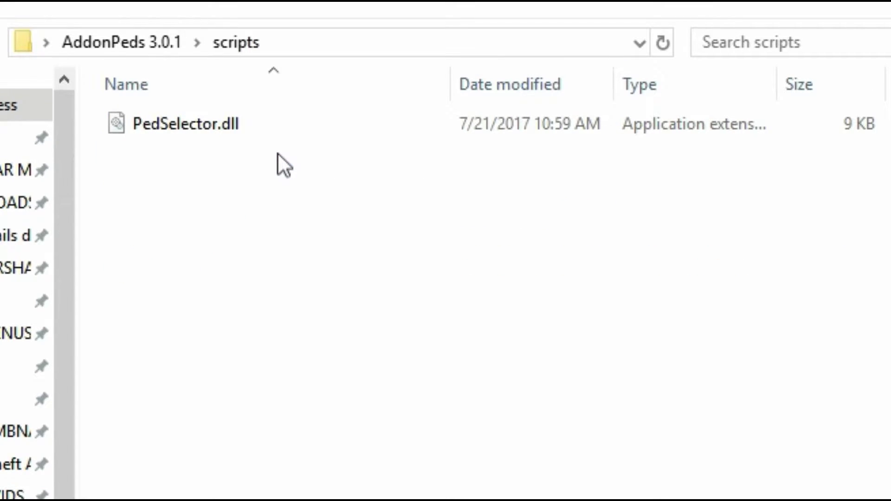
left_click(316, 130)
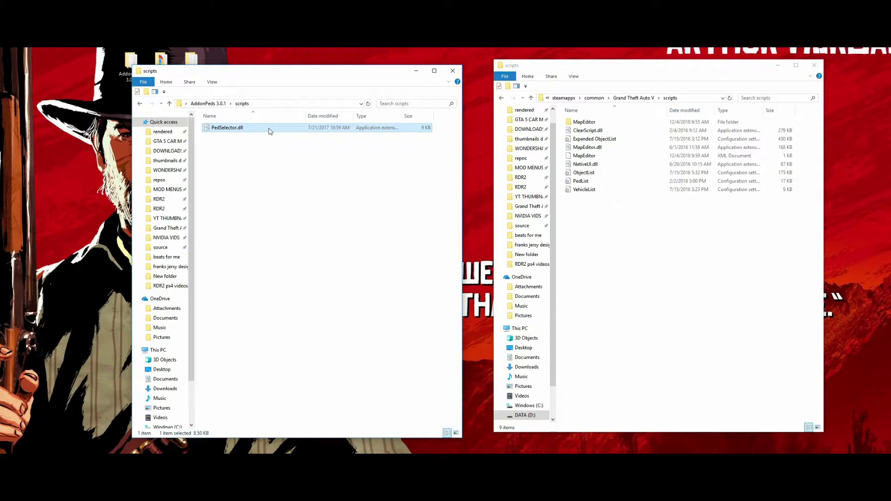
left_click_drag(332, 132, 690, 260)
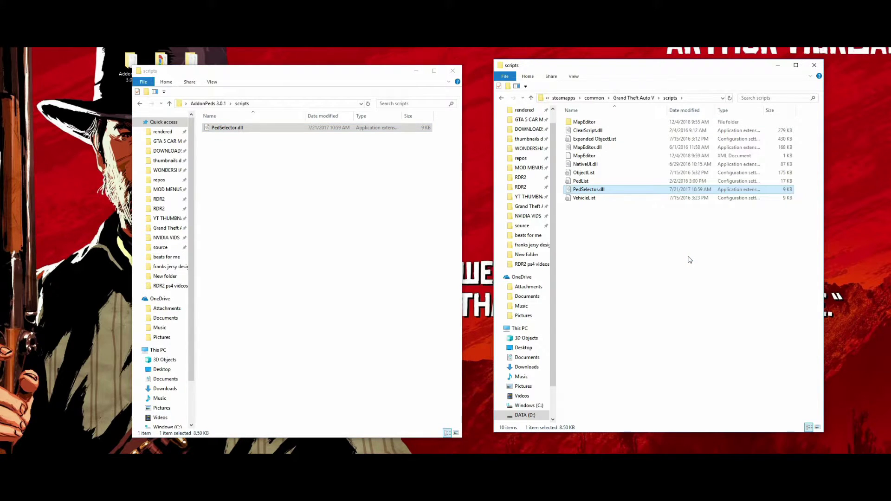
left_click(635, 99)
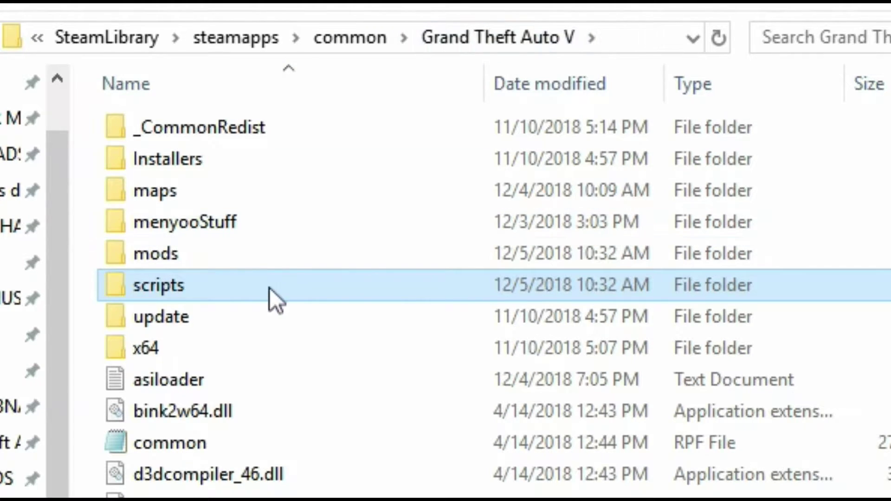
double_click(257, 255)
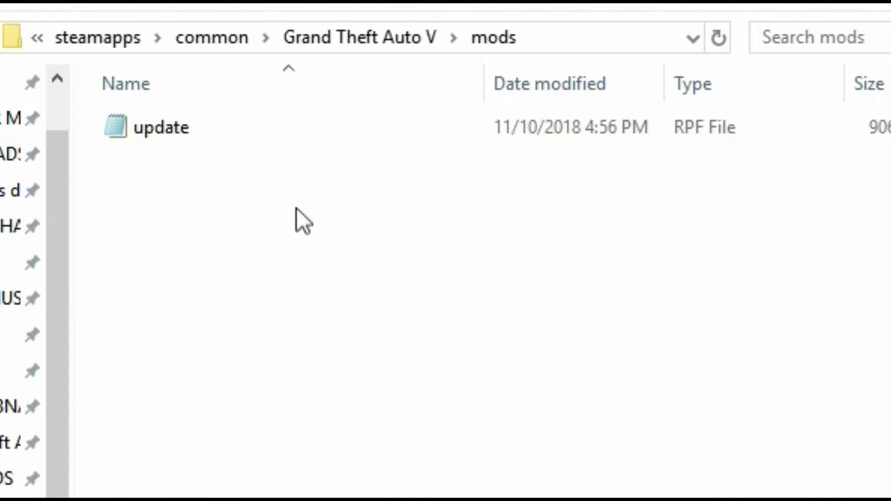
mouse_move(271, 127)
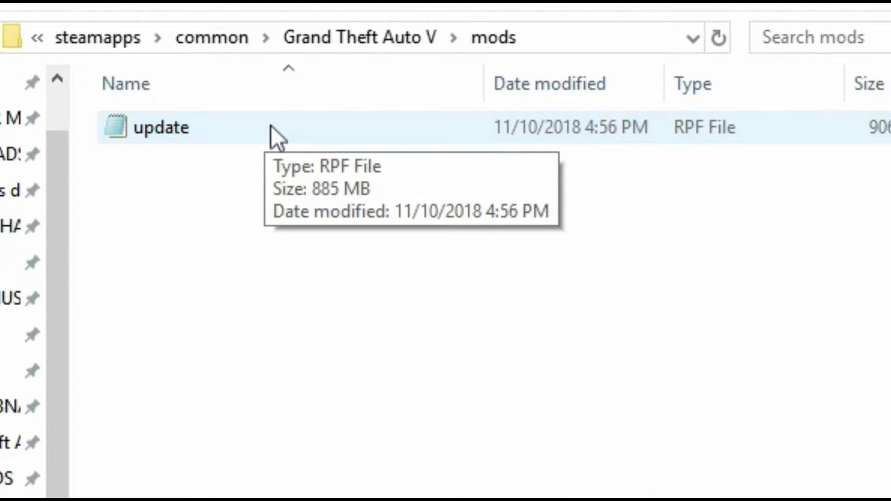
left_click(397, 37)
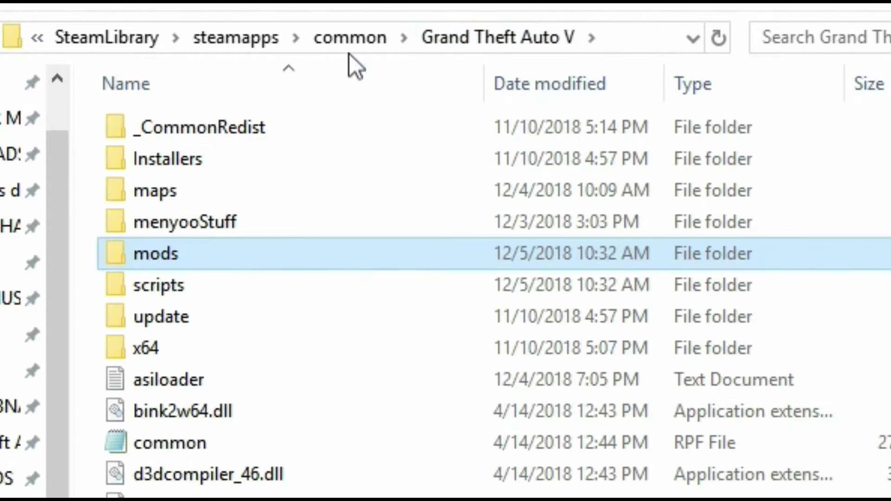
double_click(281, 281)
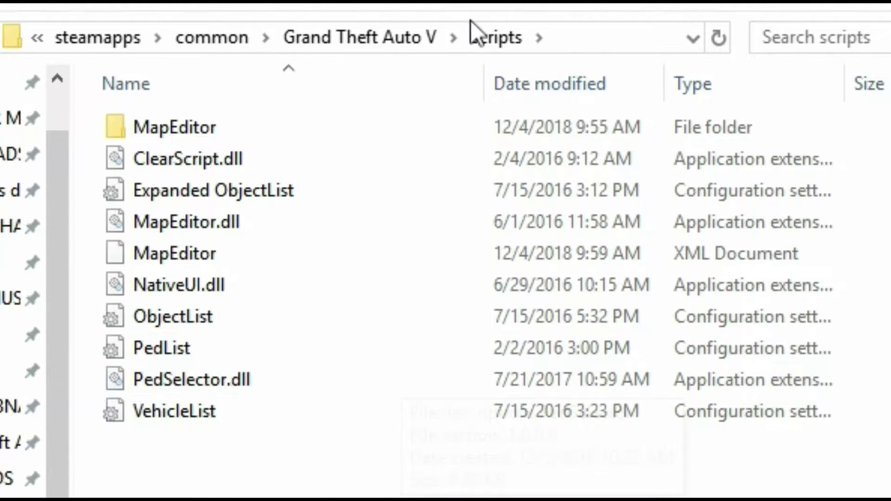
left_click(388, 40)
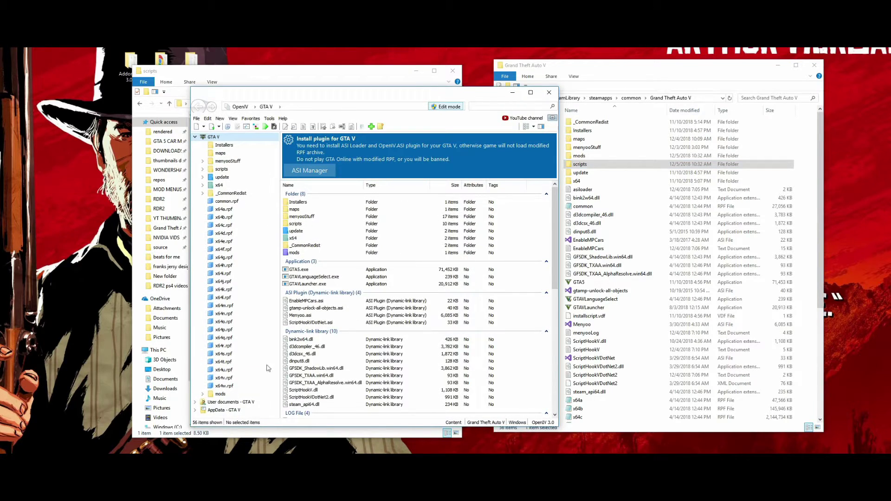
Minimize the Explorer windows and reposition the OpenIV window
left_click(416, 71)
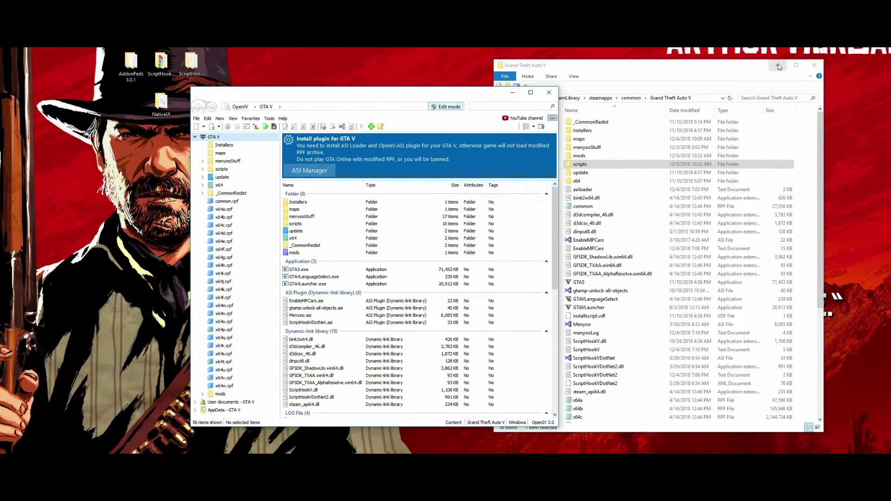
left_click(777, 65)
left_click_drag(463, 96, 561, 74)
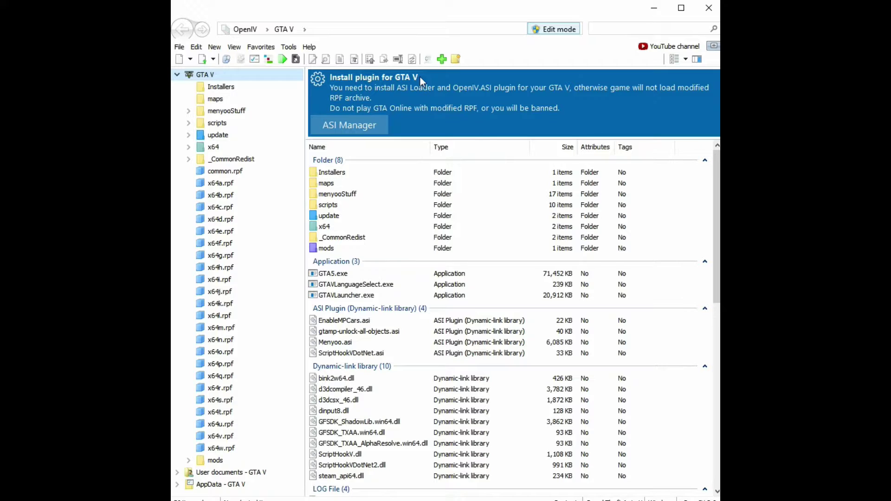
Install OpenIV.ASI and openCamera from ASI Manager, then open the game's update folder
left_click(350, 127)
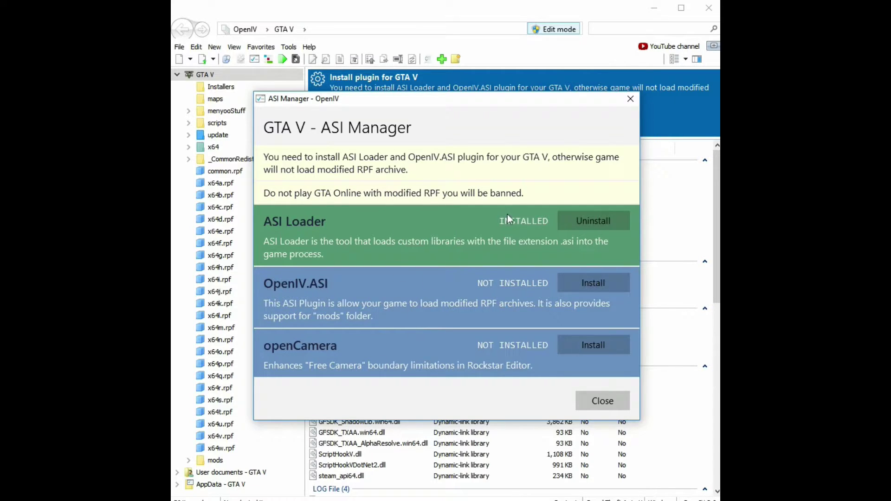
left_click(600, 285)
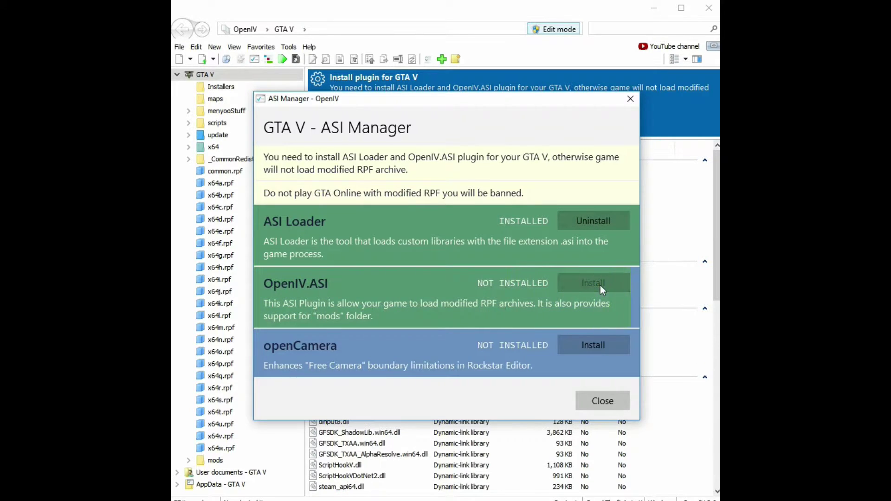
left_click(602, 347)
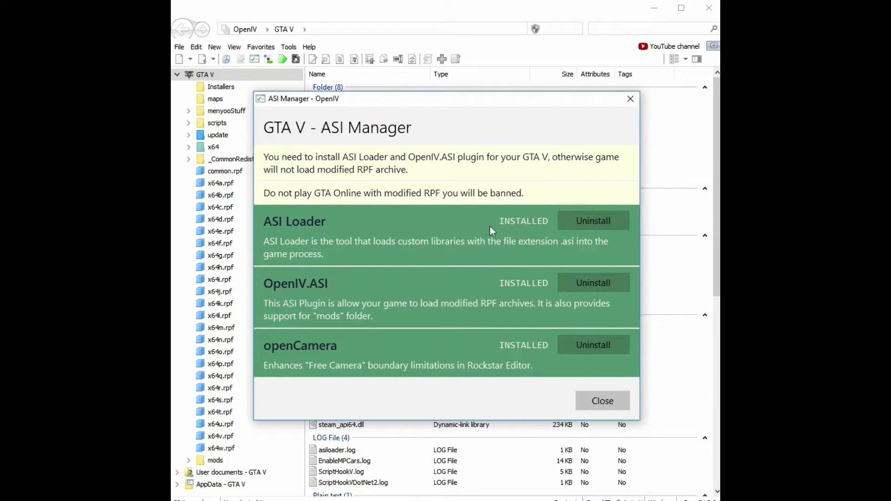
left_click(602, 401)
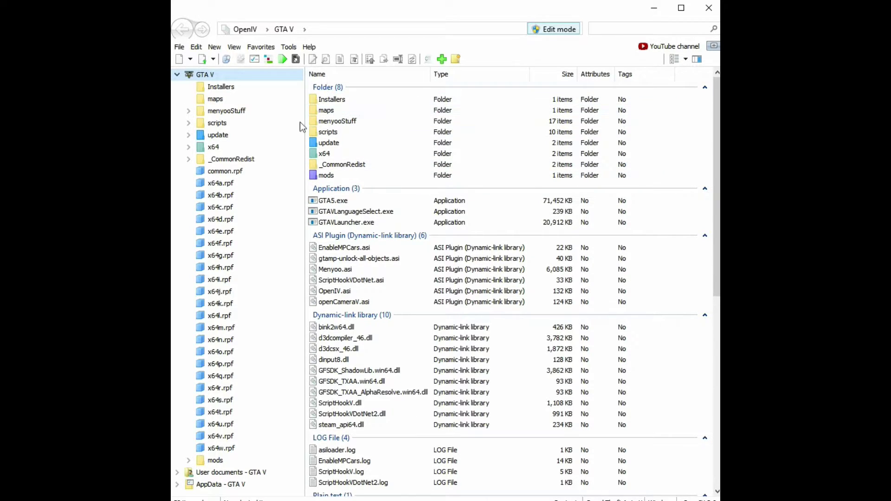
left_click(216, 138)
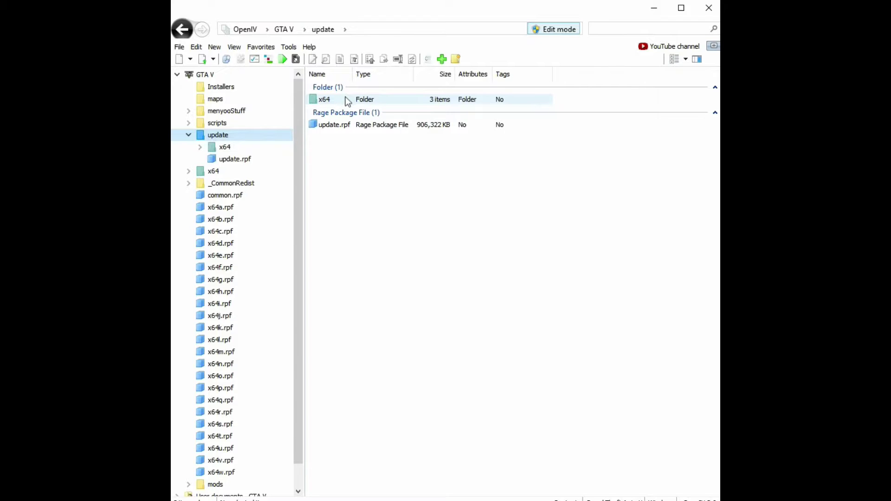
Navigate into x64/dlcpacks/mppatchesng and open its dlc.rpf archive
double_click(348, 101)
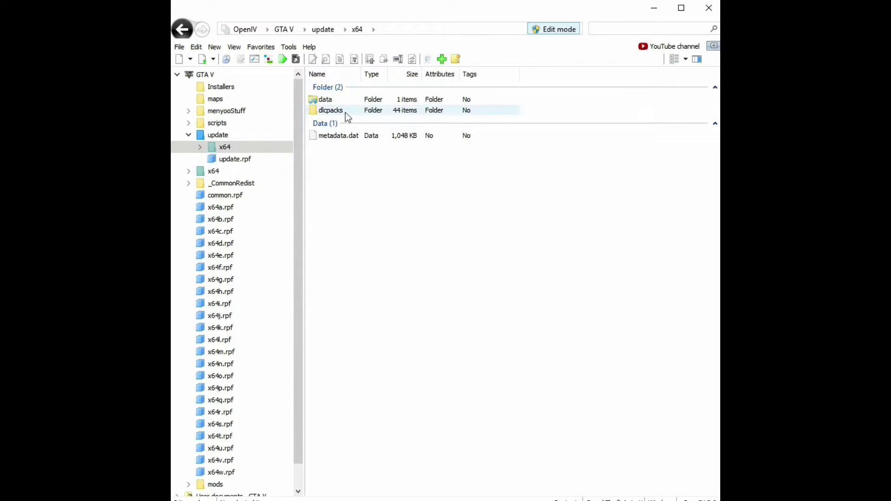
double_click(346, 110)
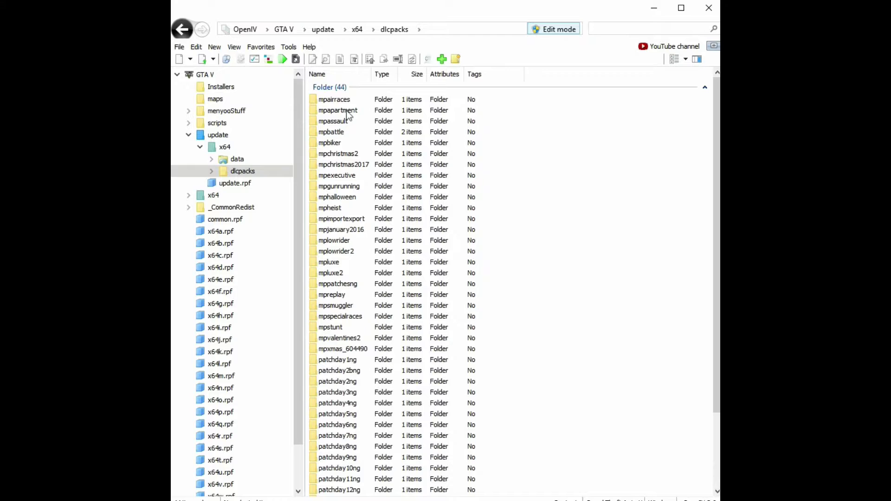
double_click(358, 285)
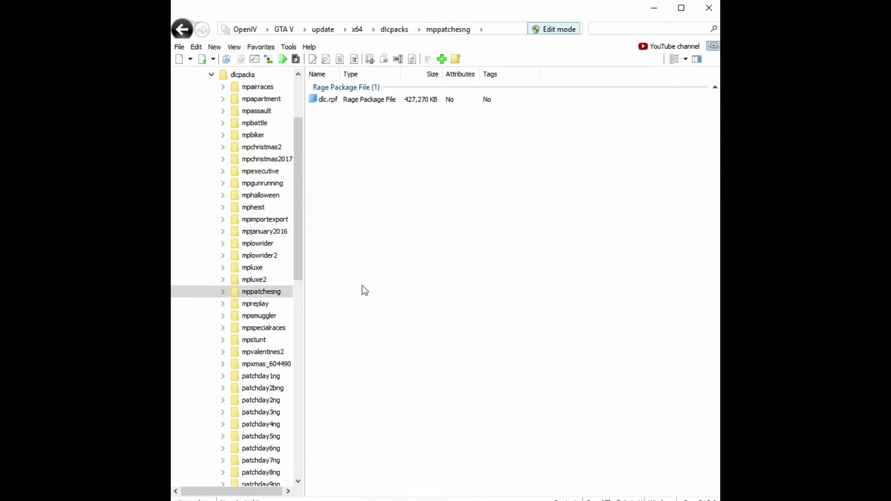
double_click(358, 99)
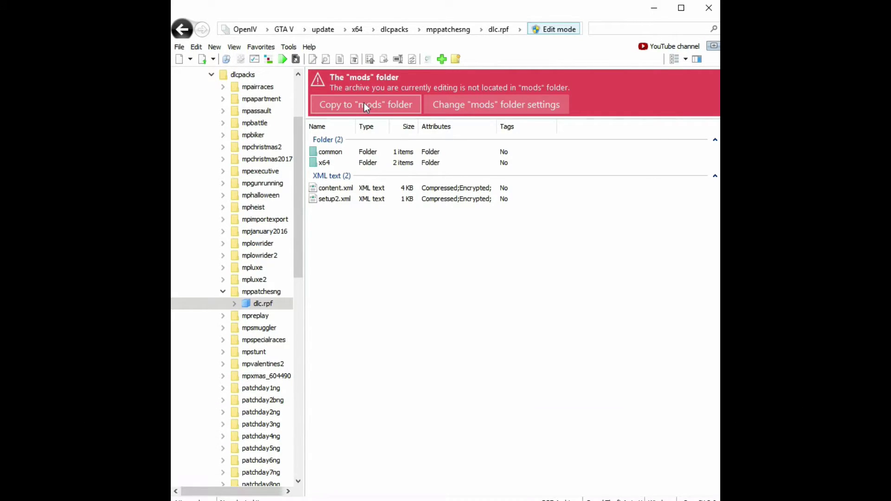
Copy mppatchesng's dlc.rpf into the mods folder, close all archives, and collapse update
left_click(344, 104)
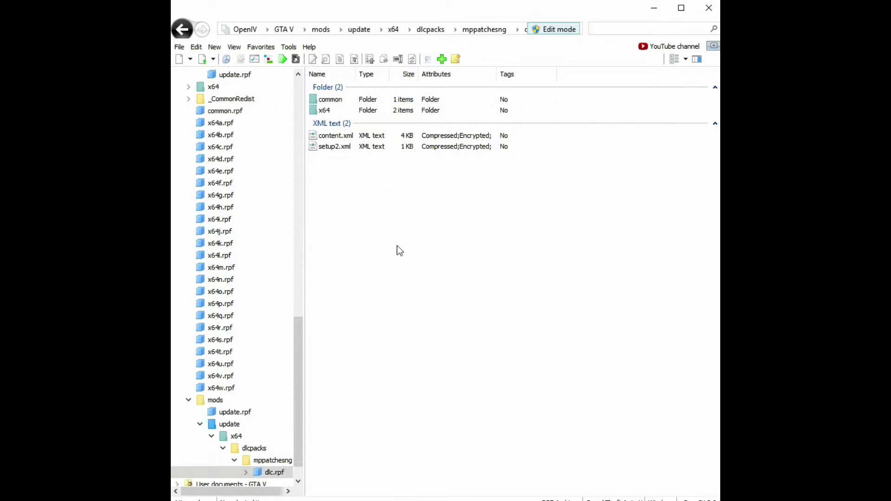
left_click(180, 48)
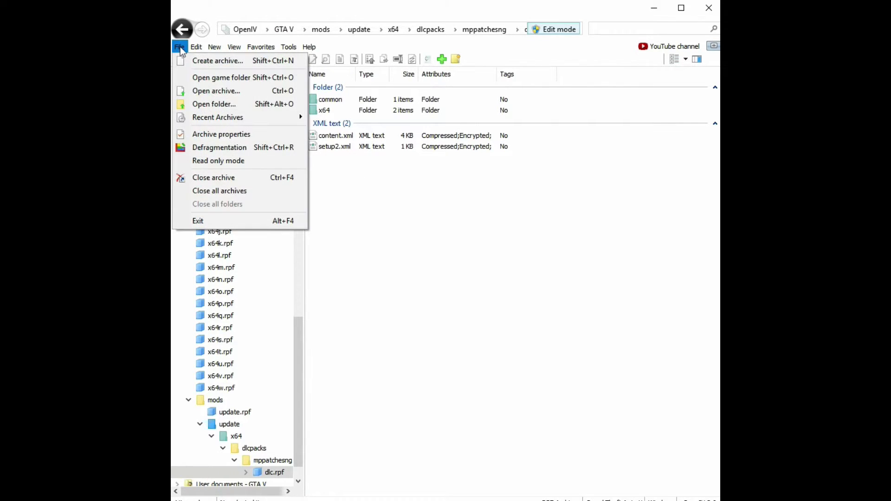
left_click(213, 190)
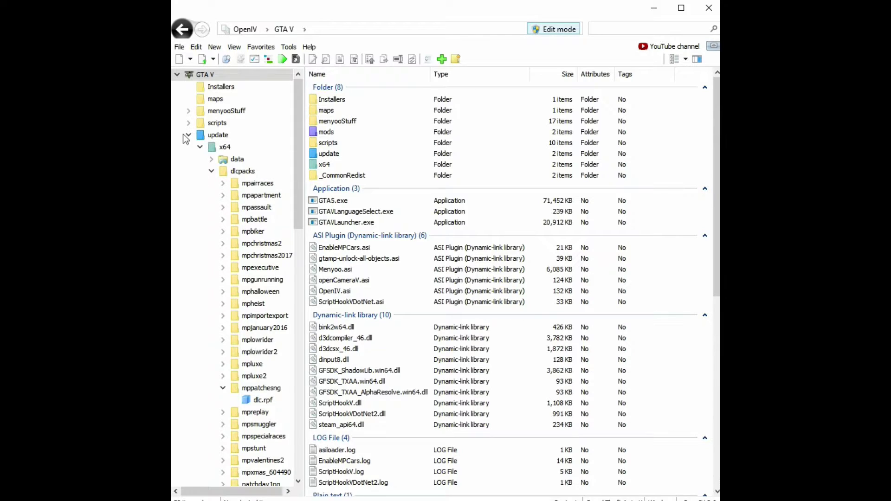
left_click(188, 135)
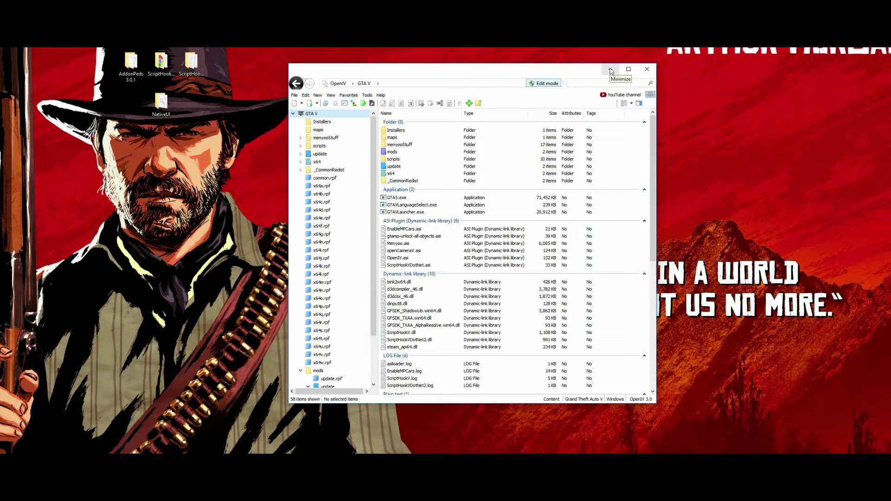
Minimize OpenIV and open AddonPeds 3.0.1's dlcpacks folder in one Explorer window
left_click(611, 71)
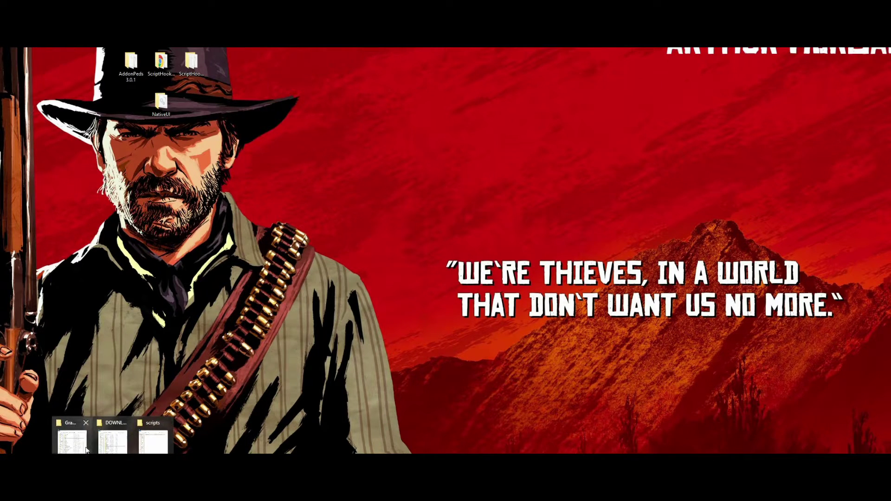
left_click(79, 441)
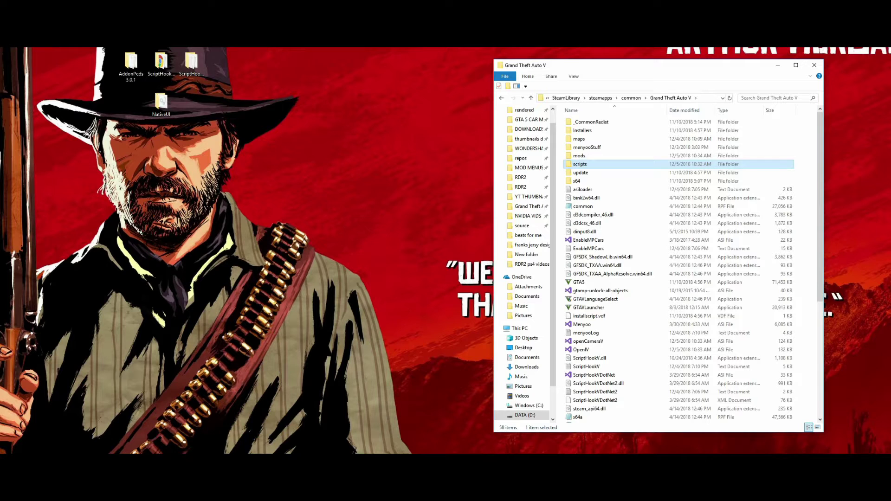
mouse_move(113, 465)
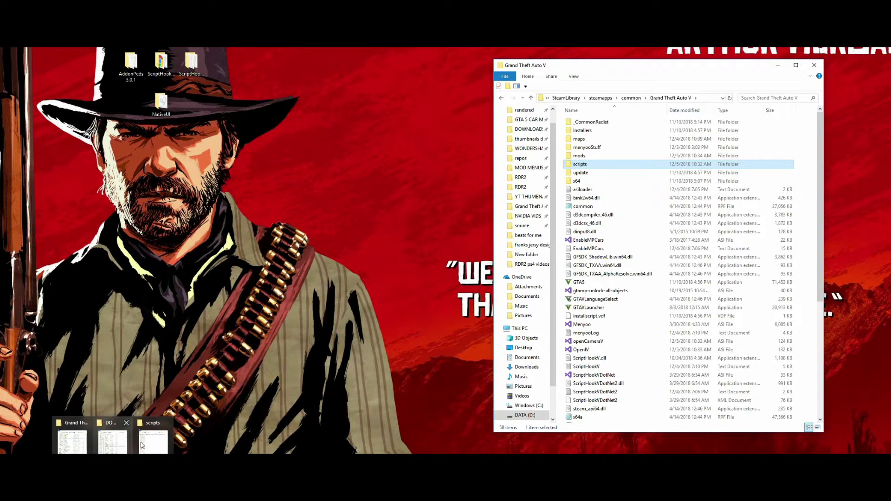
left_click(157, 441)
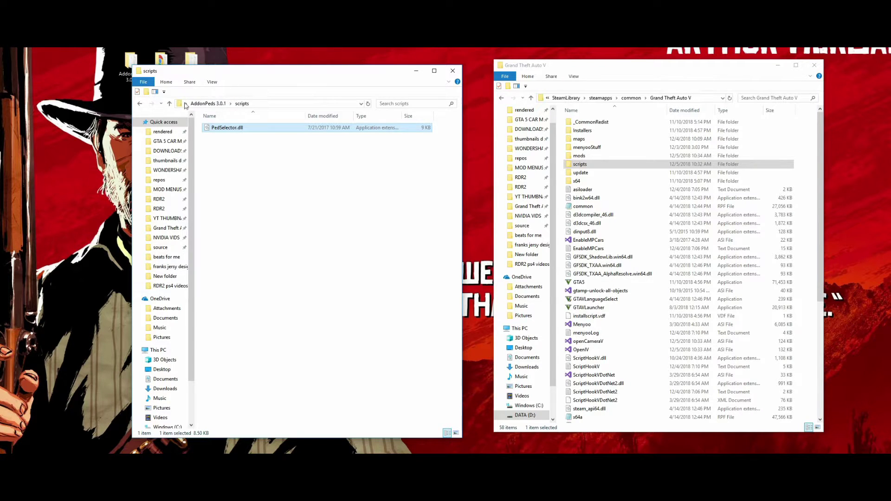
left_click(206, 104)
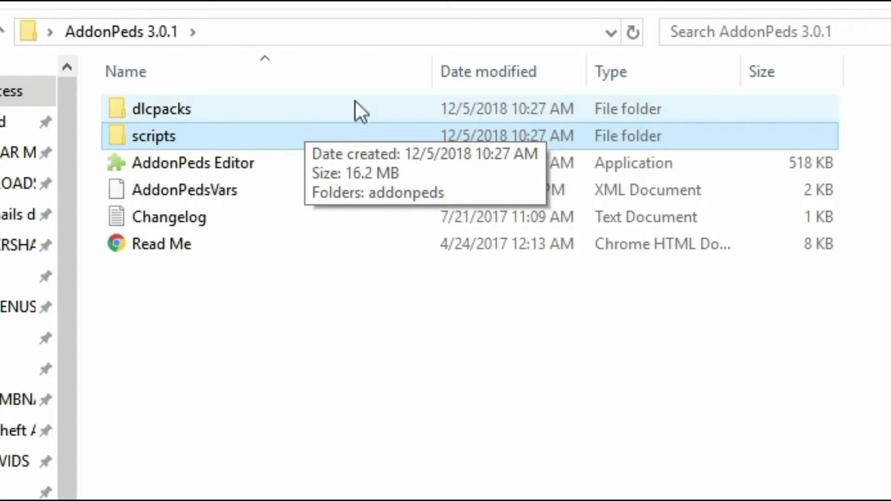
left_click(344, 110)
double_click(332, 112)
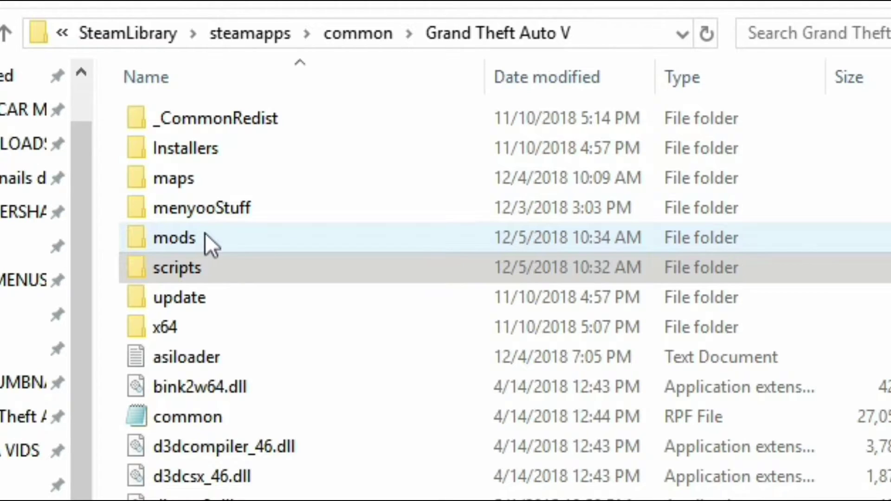
In the other window, open the game's mods\update\x64\dlcpacks folder
double_click(224, 234)
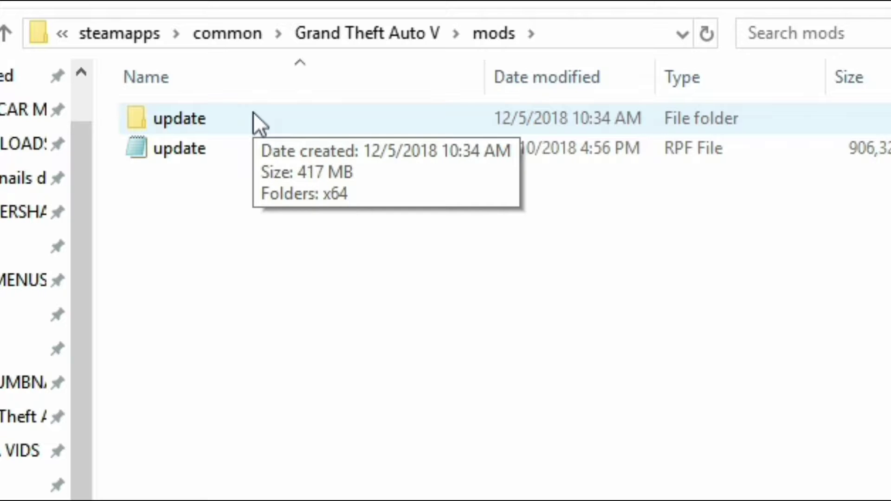
double_click(250, 116)
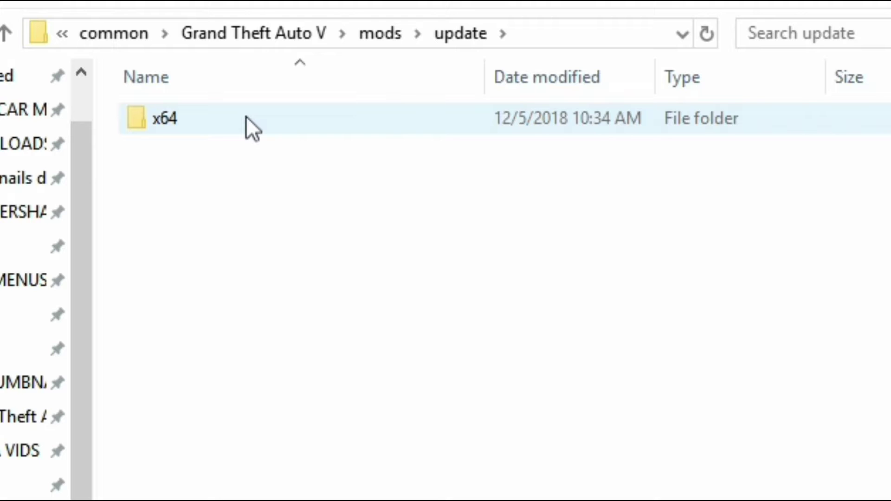
double_click(246, 121)
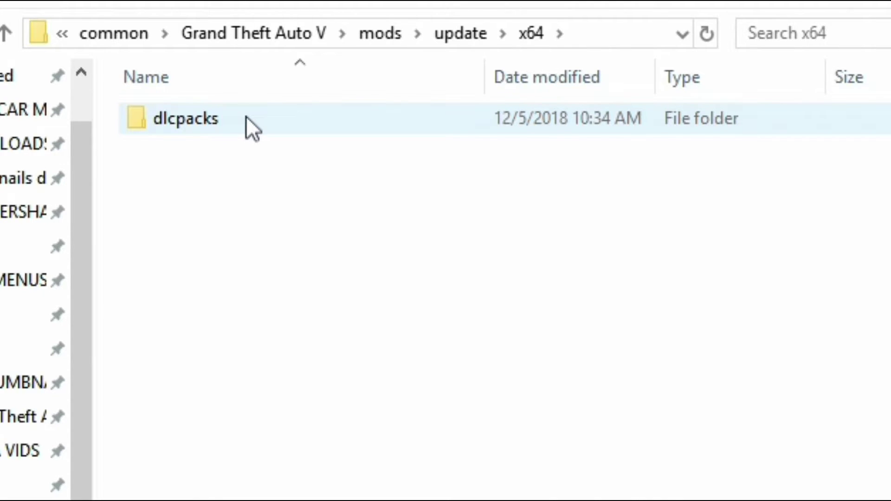
double_click(246, 118)
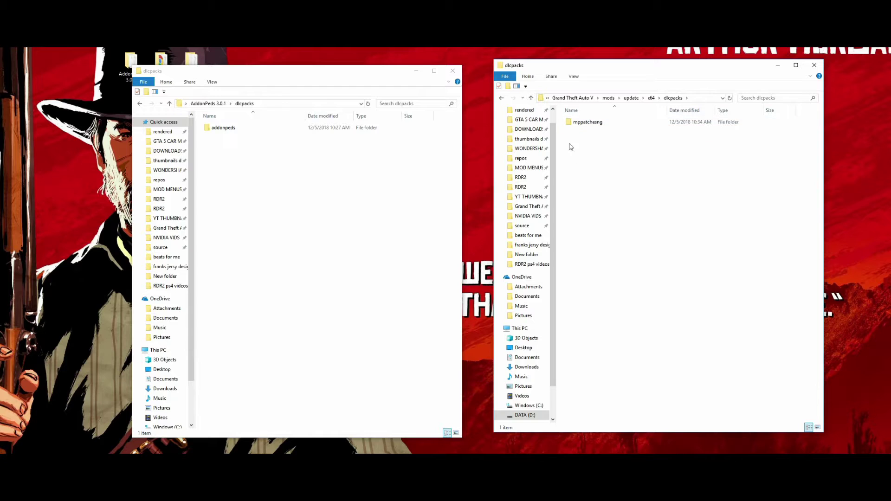
Copy the addonpeds folder into mods\update\x64\dlcpacks, then return to the Grand Theft Auto V folder
left_click(231, 129)
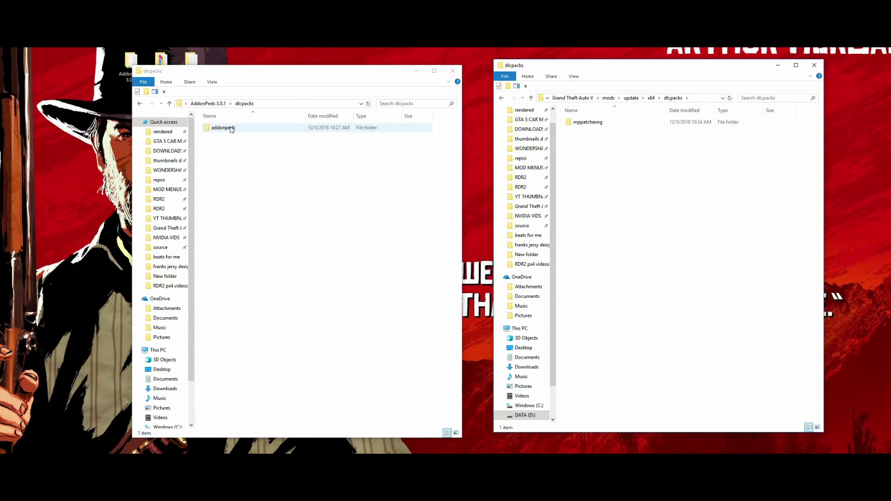
left_click(254, 130)
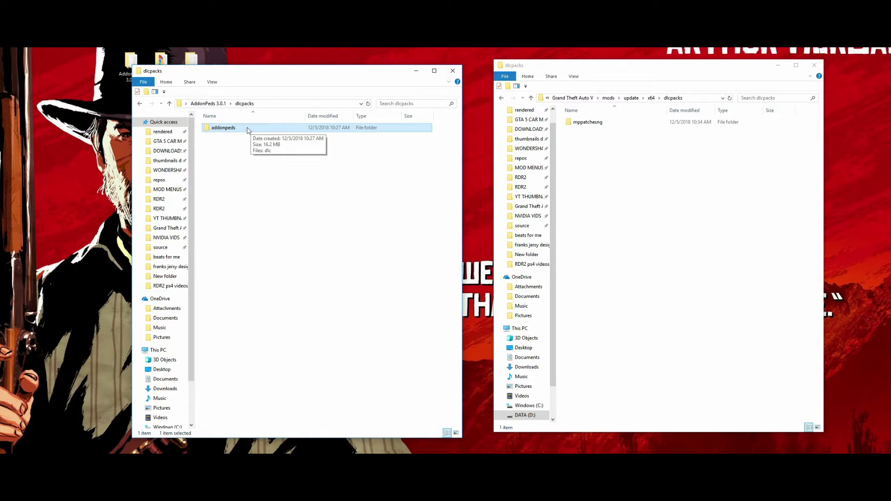
left_click_drag(247, 130, 643, 219)
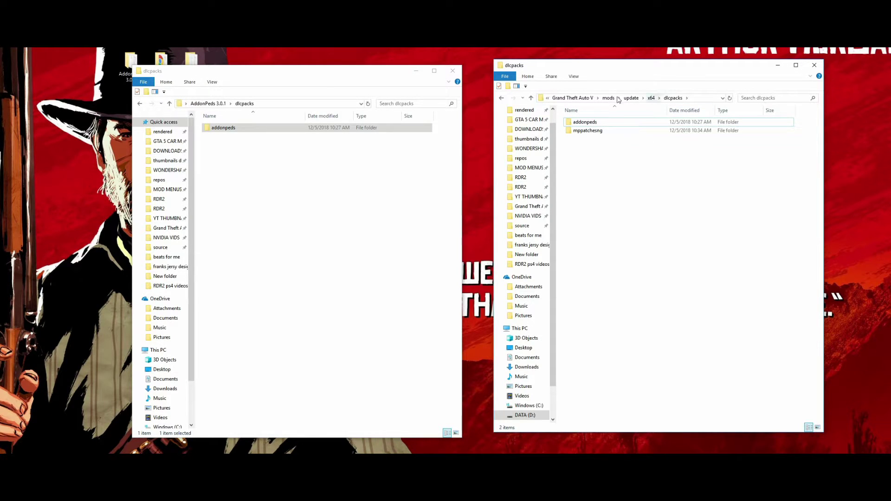
left_click(573, 99)
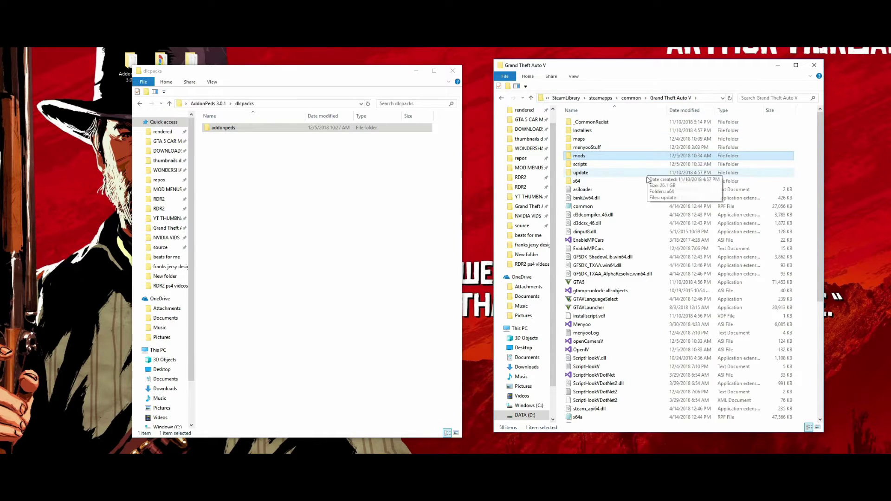
Copy AddonPeds Editor and AddonPedsVars from AddonPeds 3.0.1 into the Grand Theft Auto V folder
left_click(210, 104)
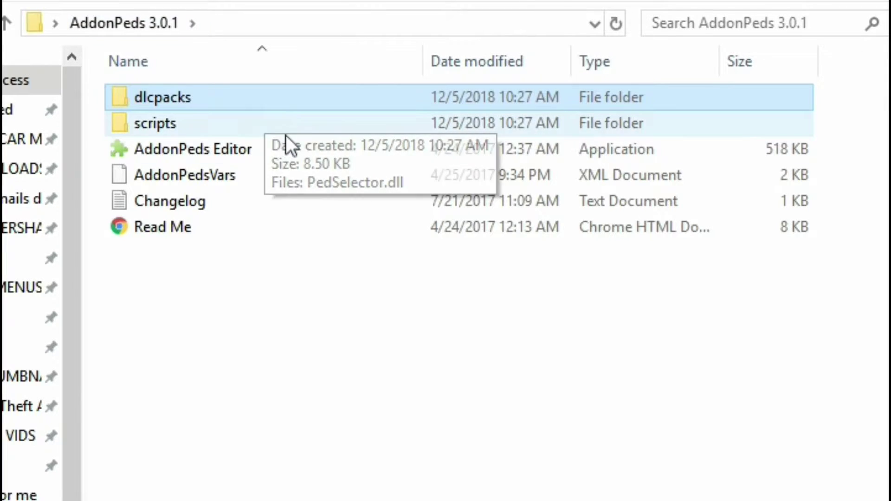
left_click(292, 152)
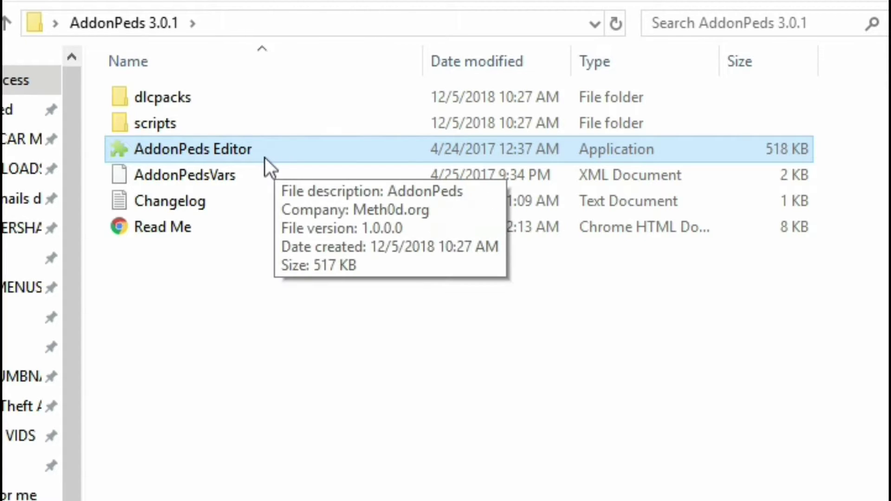
left_click(274, 176, "shift")
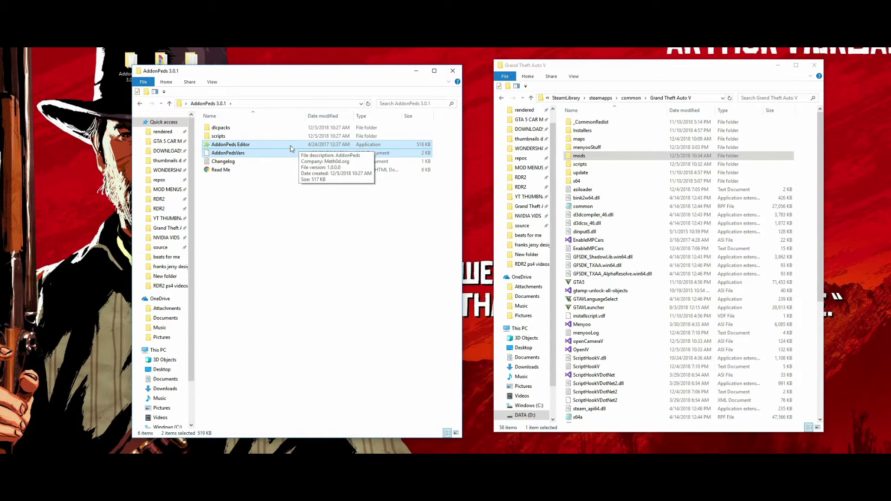
left_click_drag(290, 148, 810, 320)
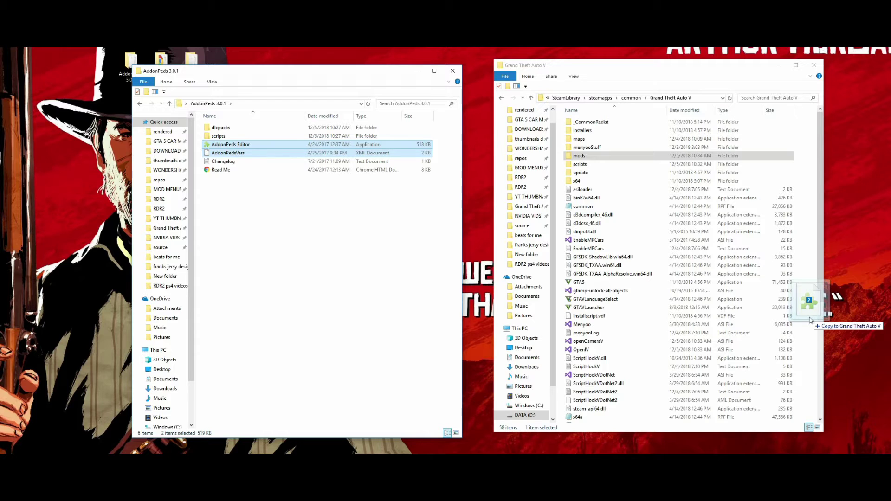
left_click_drag(810, 321, 810, 316)
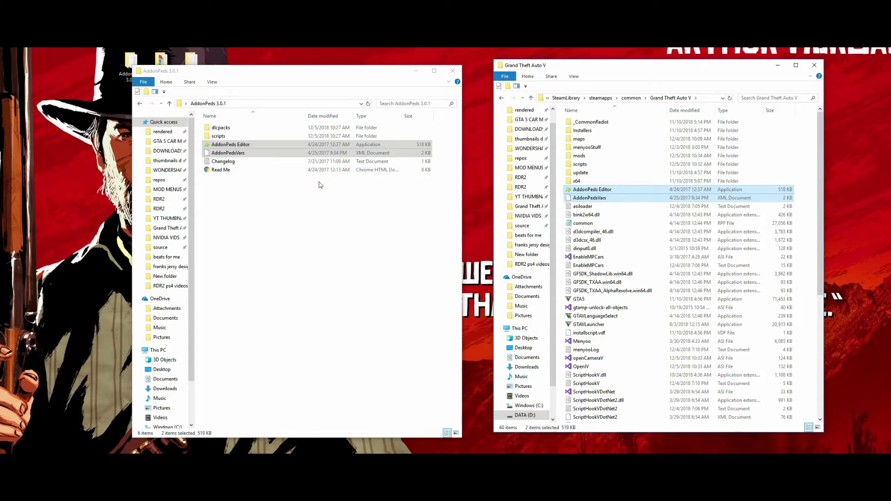
left_click(263, 216)
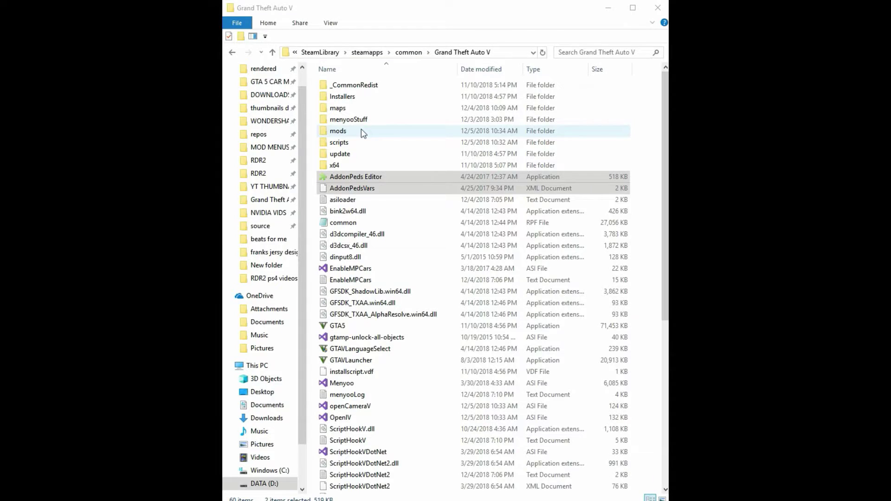
double_click(597, 155)
double_click(371, 86)
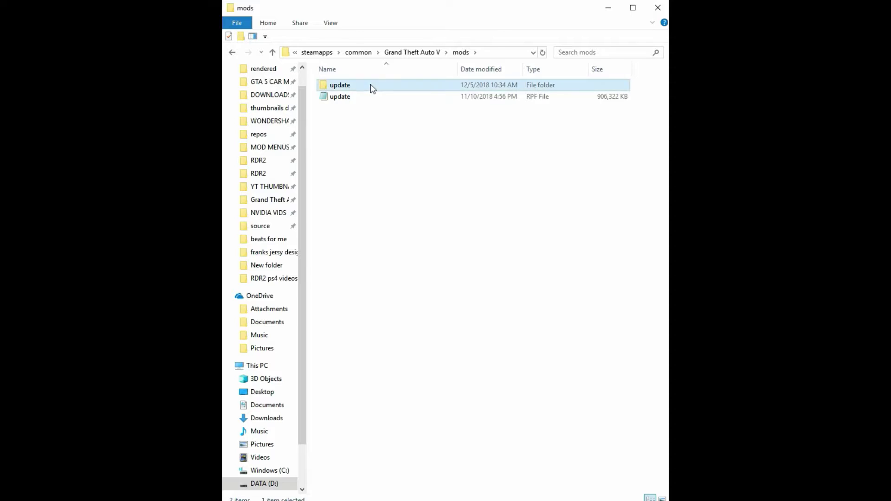
double_click(373, 89)
double_click(370, 86)
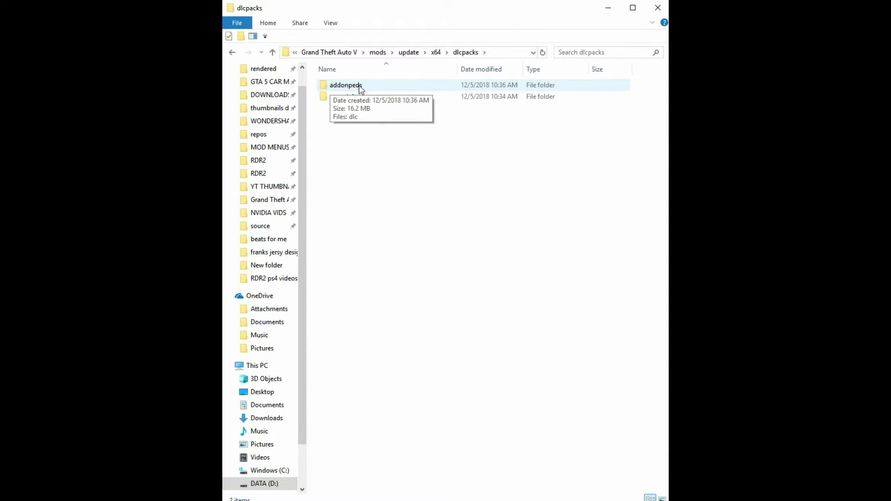
left_click(343, 54)
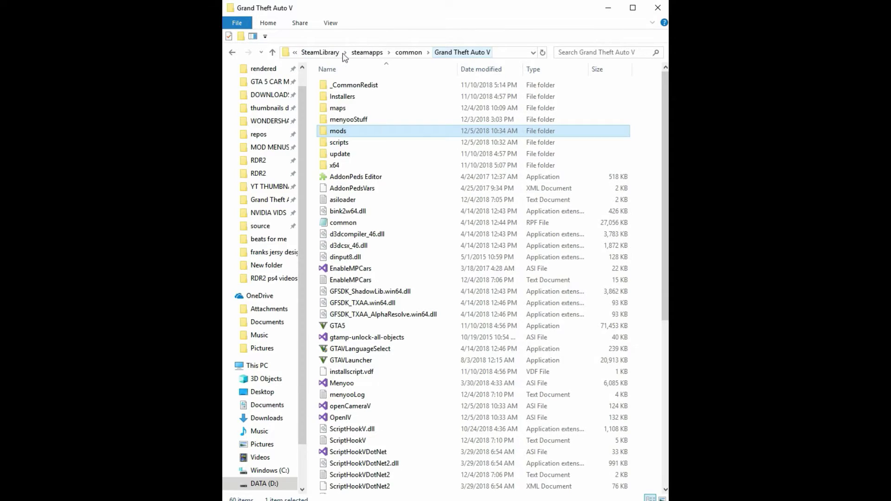
double_click(371, 143)
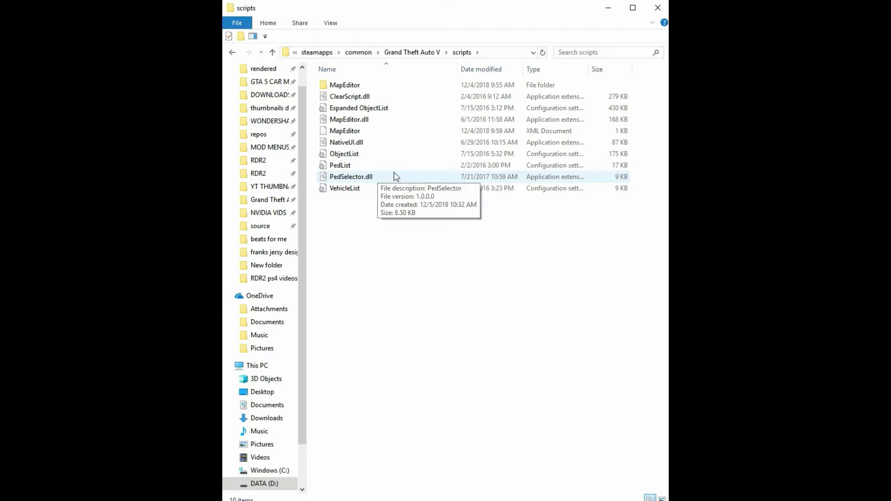
left_click(416, 54)
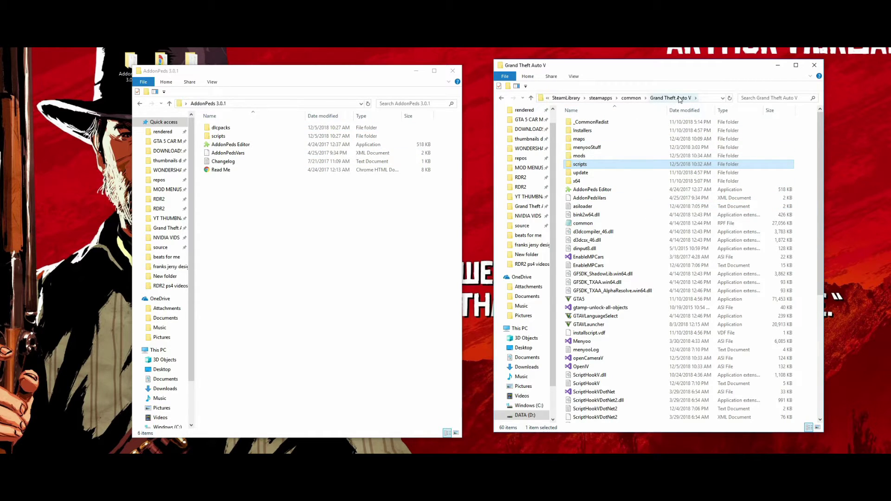
Bring OpenIV forward and open update.rpf from the game's update folder
double_click(239, 131)
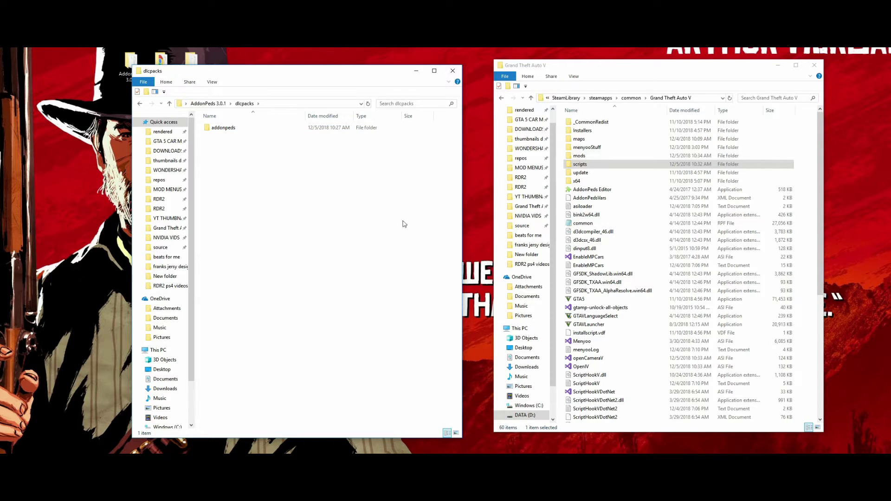
left_click(779, 67)
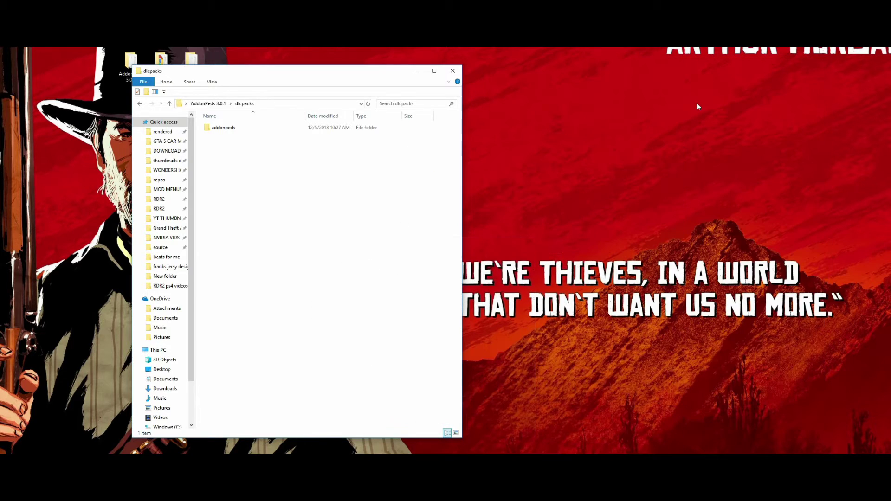
key("alt+Tab")
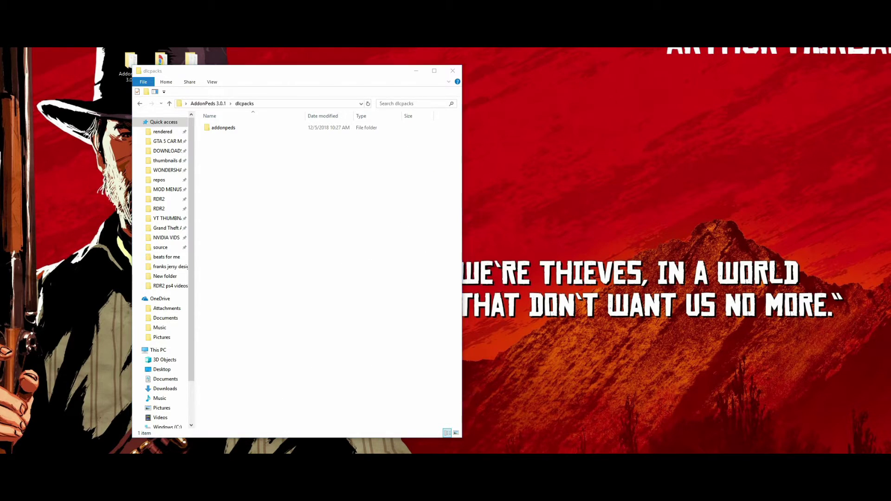
left_click_drag(441, 74, 662, 84)
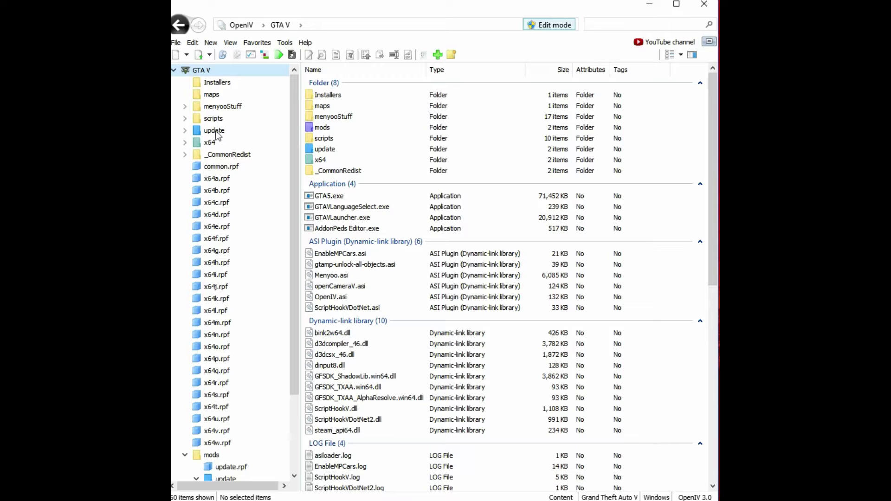
double_click(217, 131)
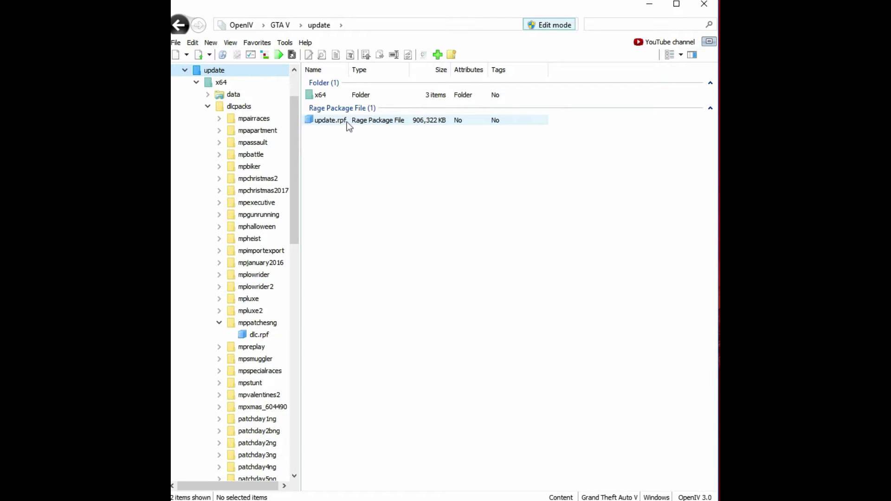
double_click(330, 120)
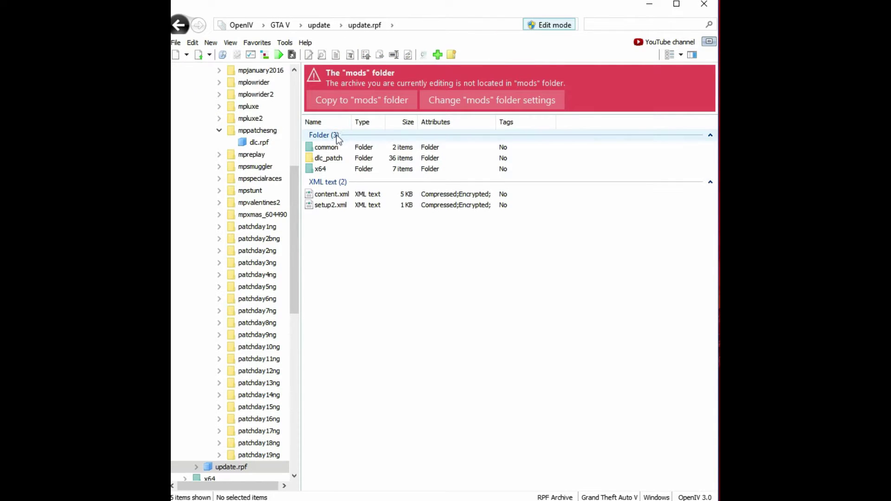